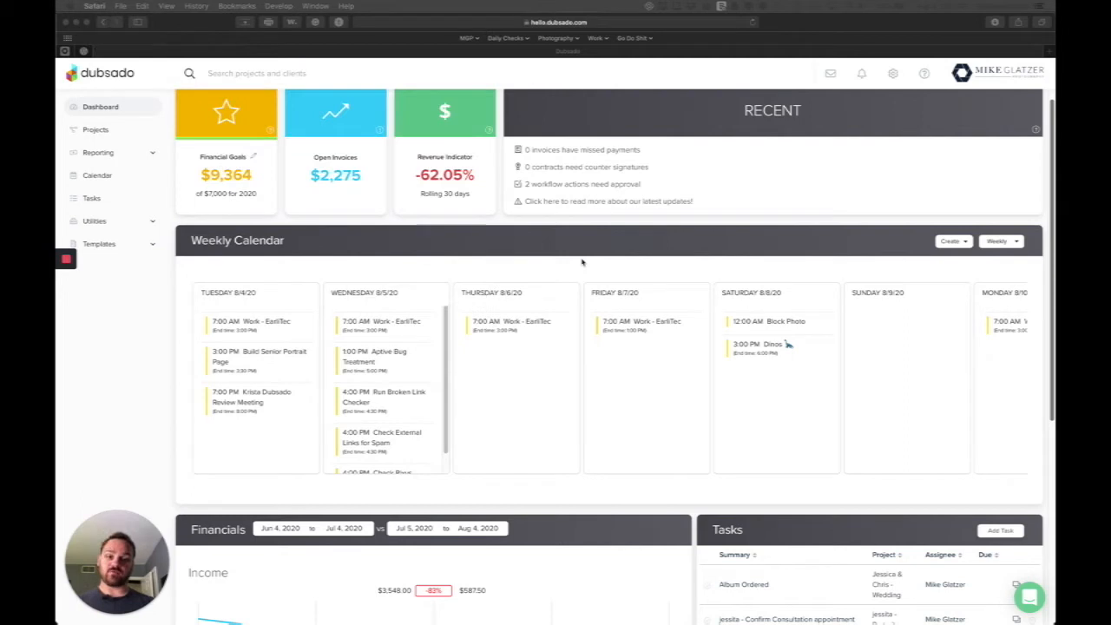
Go to Dubsado's Forms templates page and start a new lead capture form
click(110, 245)
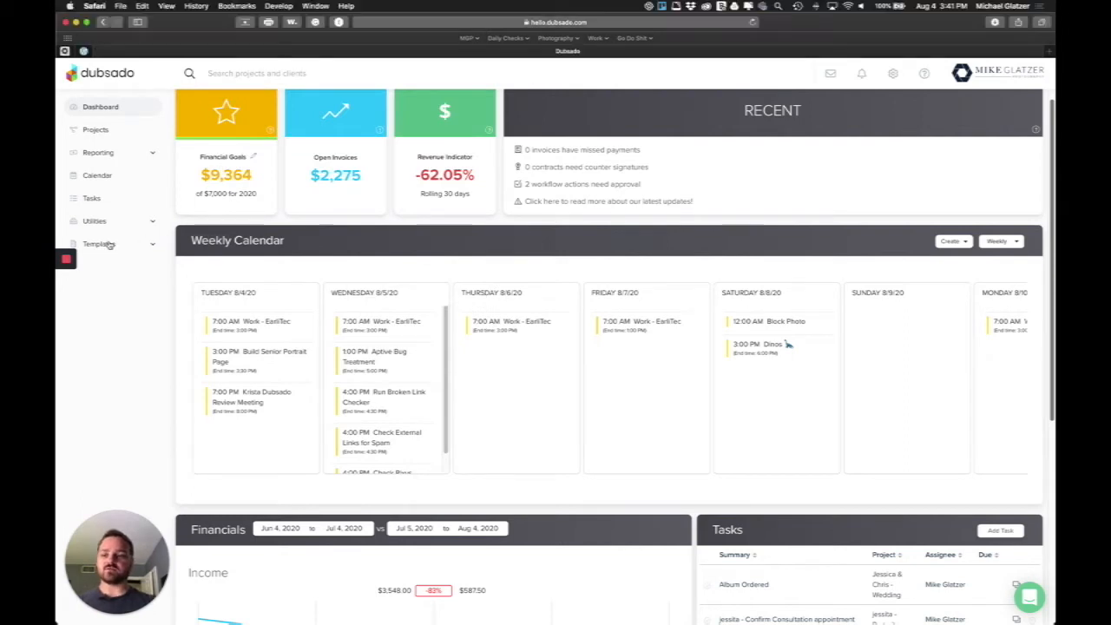
click(106, 245)
click(106, 290)
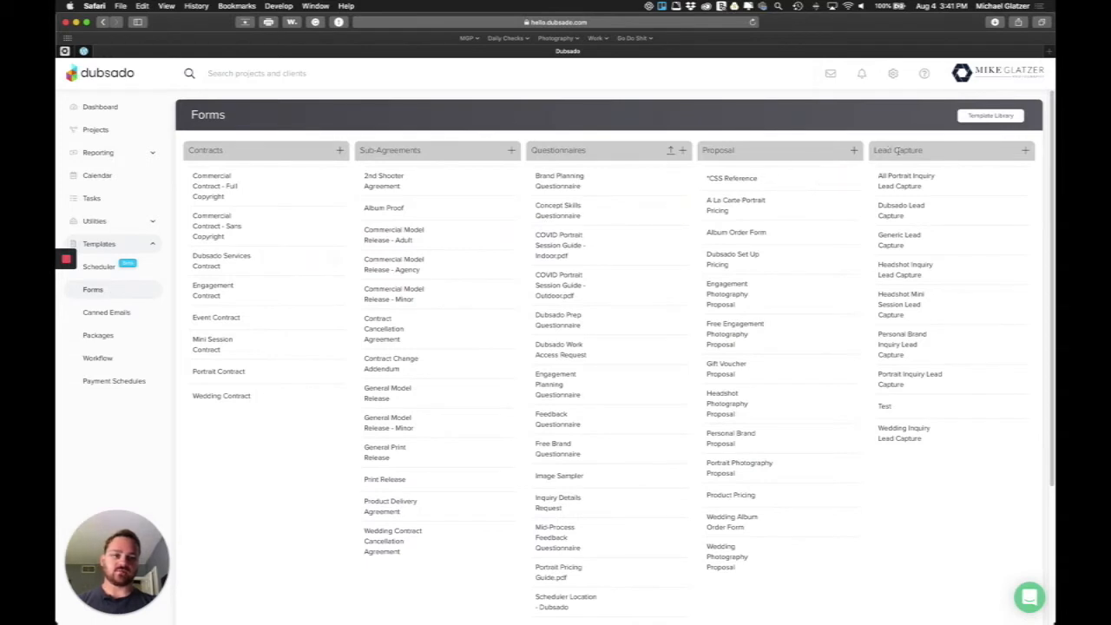
click(1026, 151)
Retitle the new lead capture form 'Column Test' and save it as a template
click(373, 175)
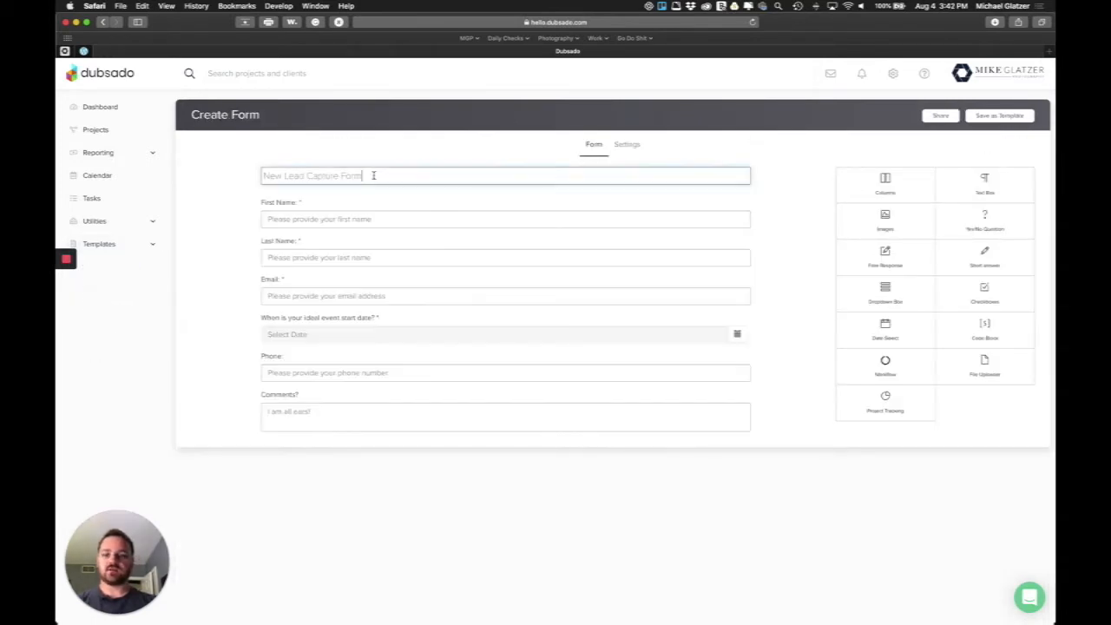
key(super+a)
text(Colum)
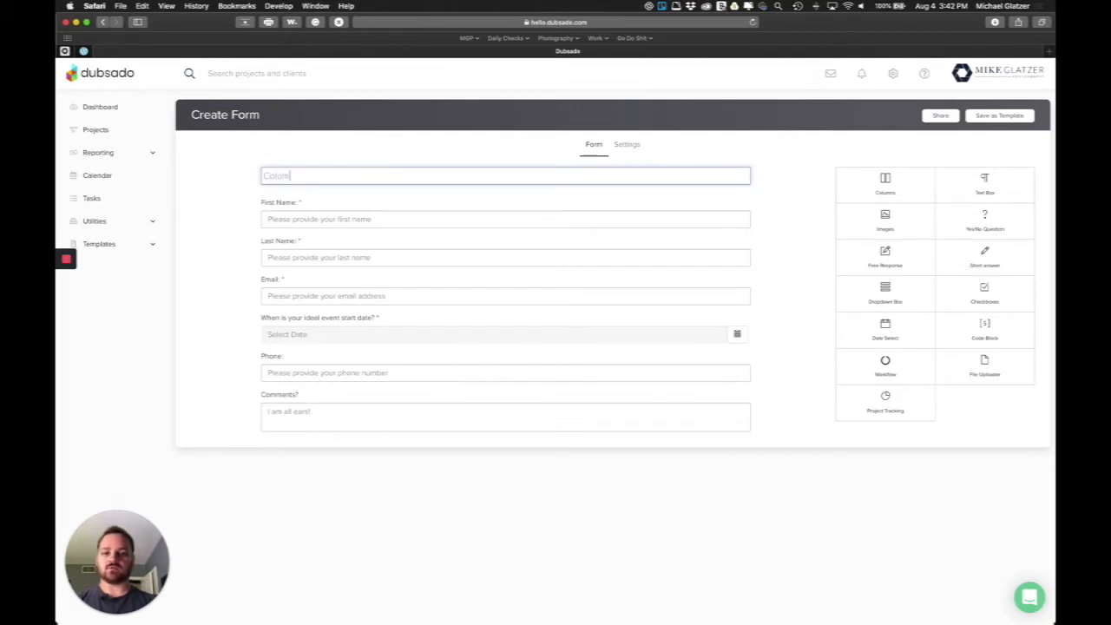
text(n Test)
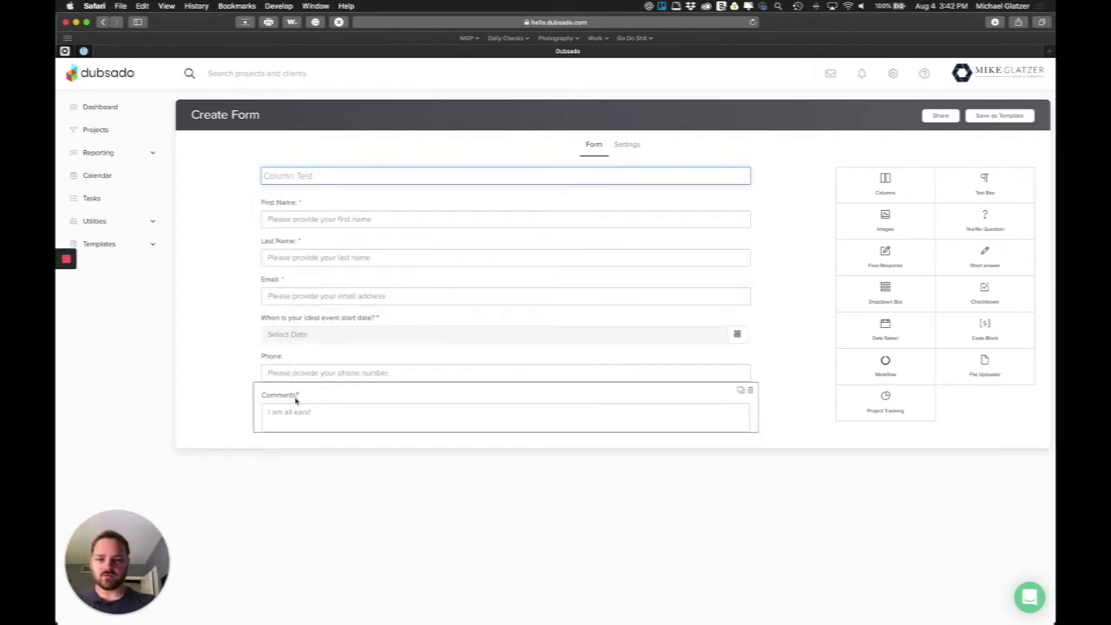
click(243, 320)
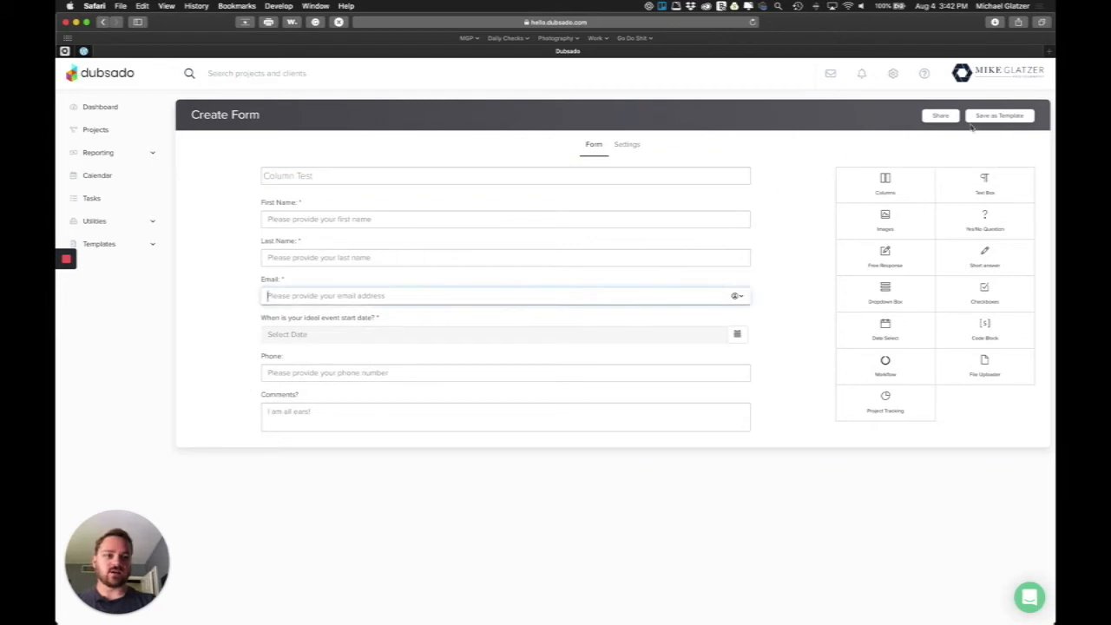
click(939, 119)
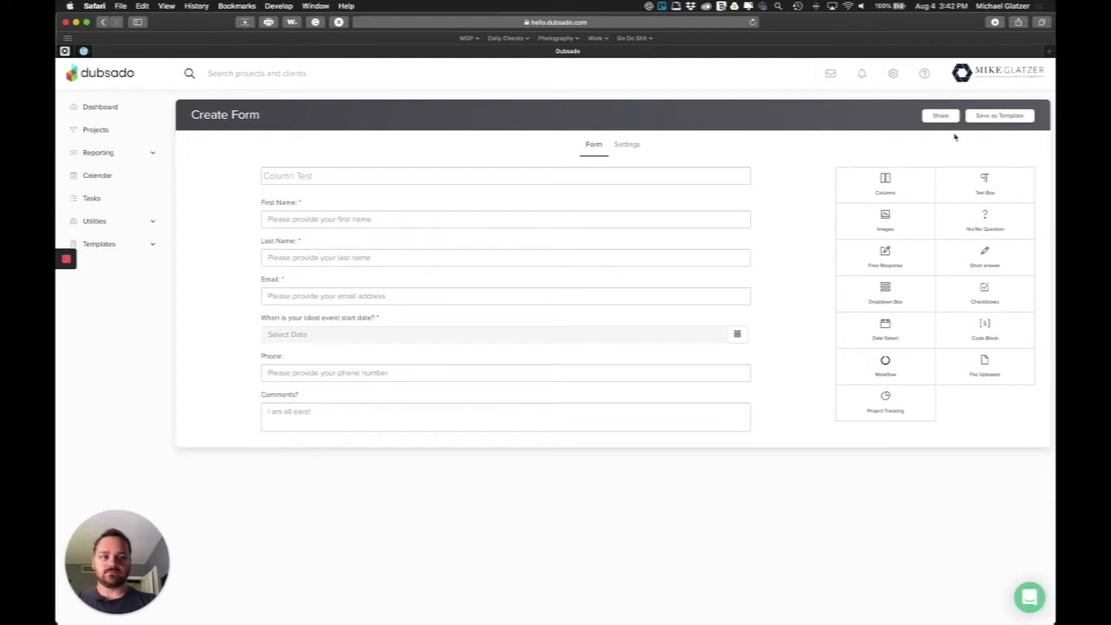
click(1000, 116)
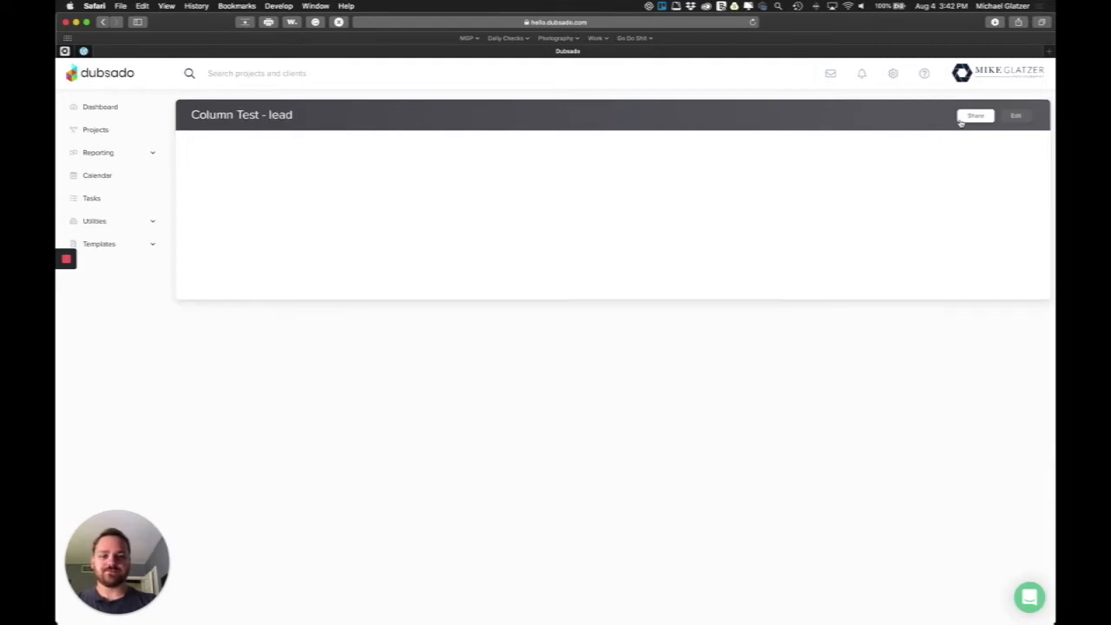
Copy the form's iframe embed code from its sharing dialog
click(977, 119)
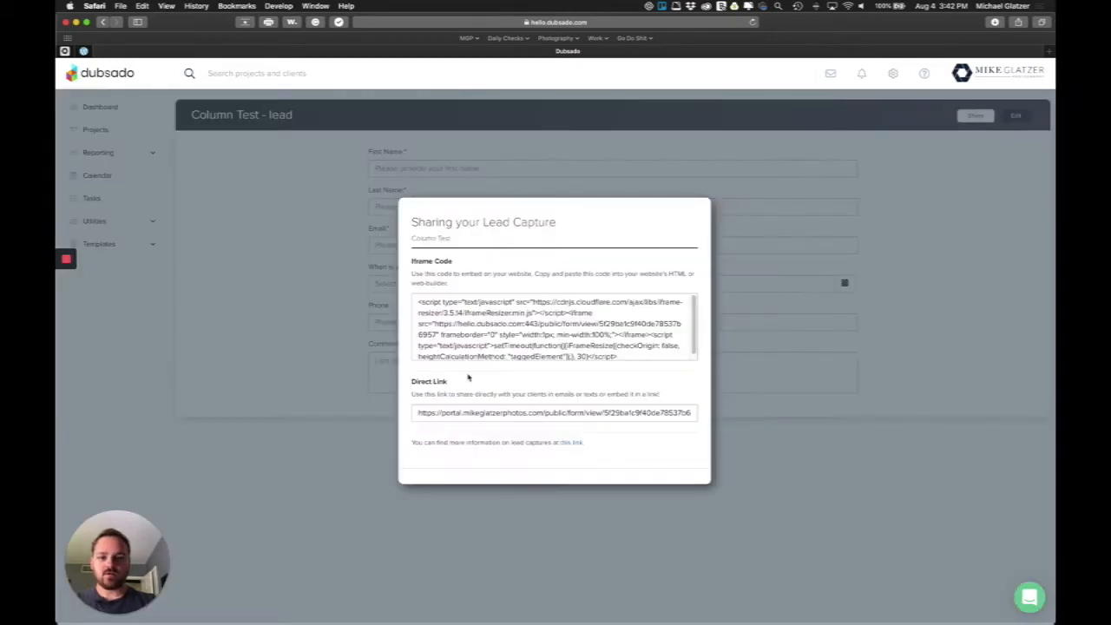
click(456, 311)
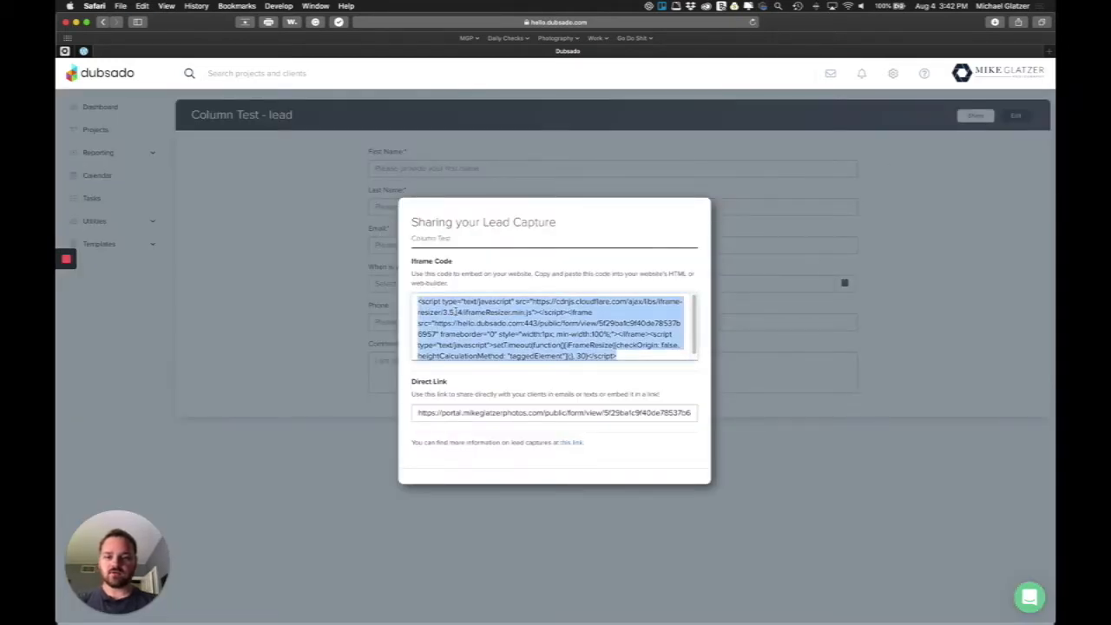
key(super+c)
mouse_move(1053, 360)
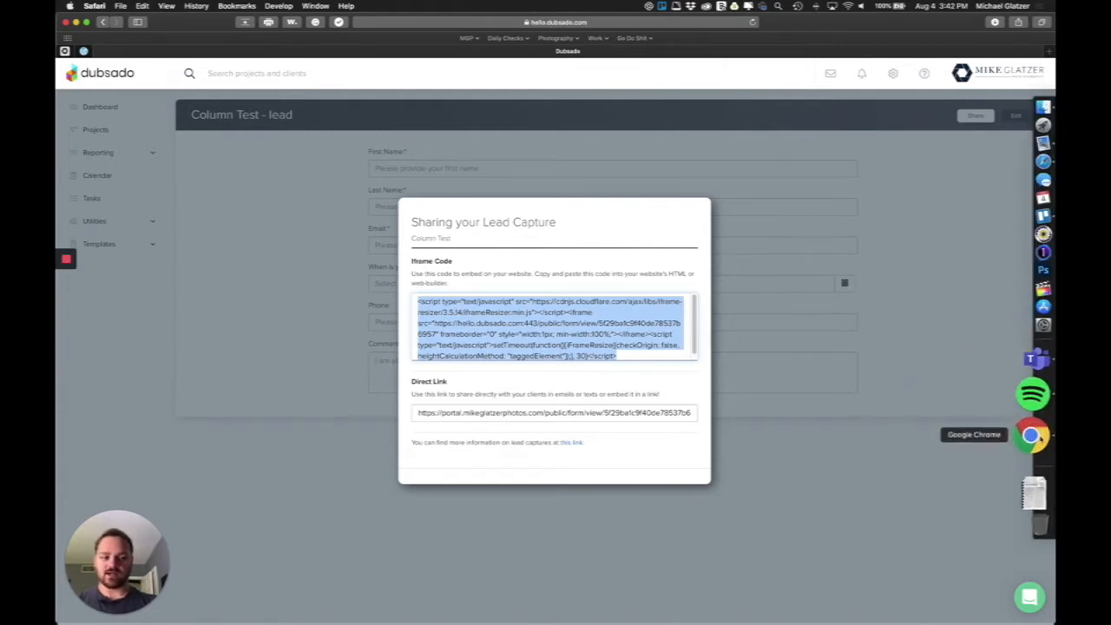
Replace the Showit page embed's code with the Dubsado form code and save
click(1033, 437)
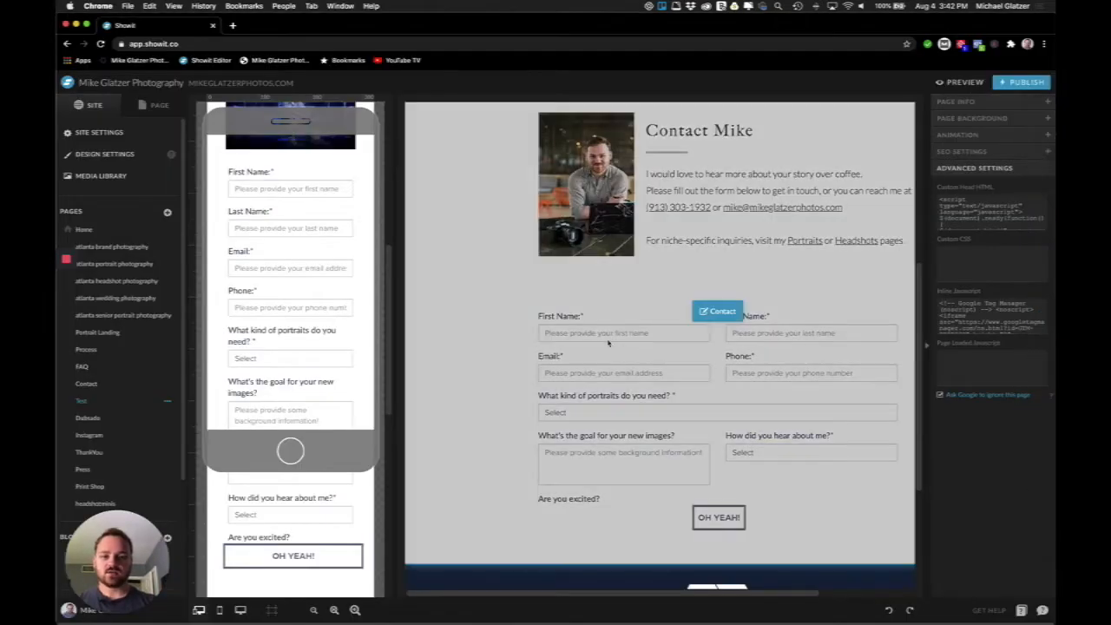
click(589, 393)
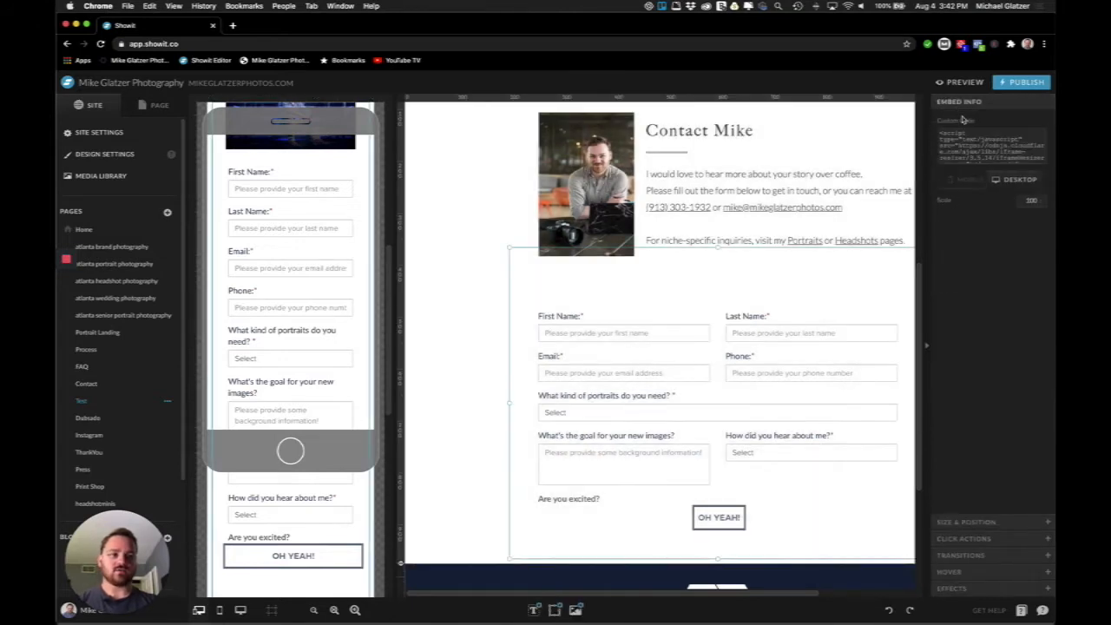
click(972, 146)
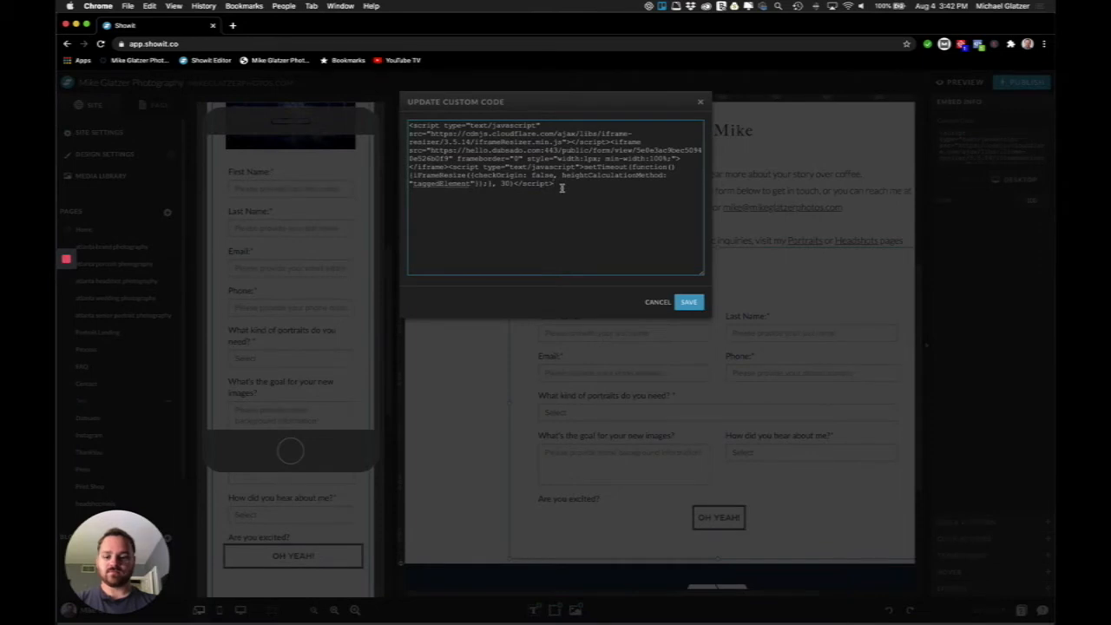
click(688, 302)
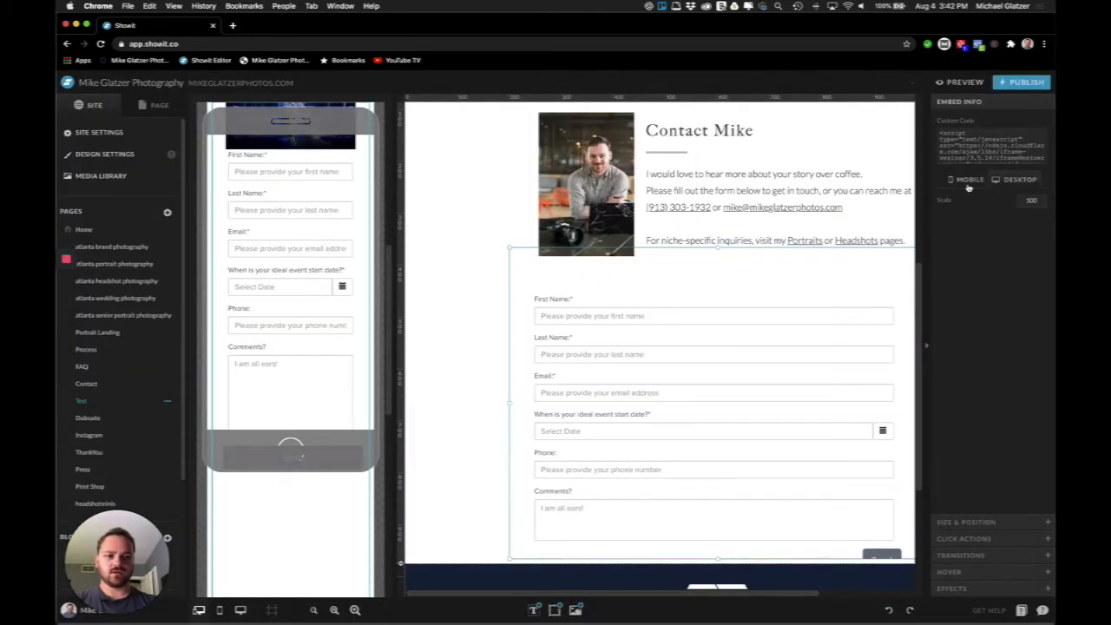
On desktop, enlarge the white section and the form box so Send shows
scroll(644, 321, down, 3)
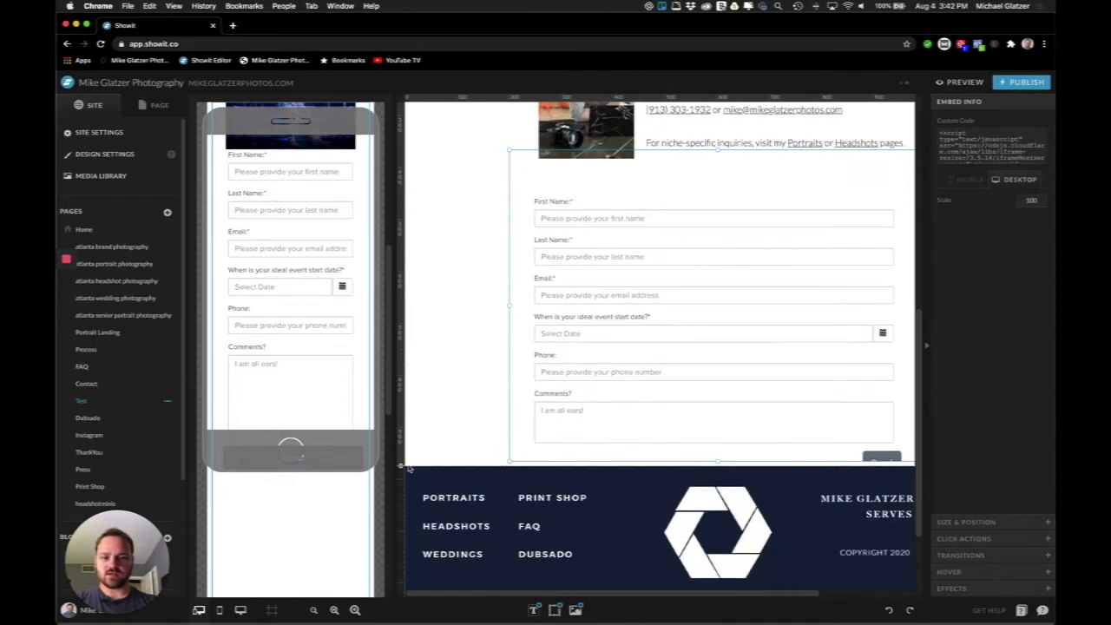
drag(400, 465, 399, 527)
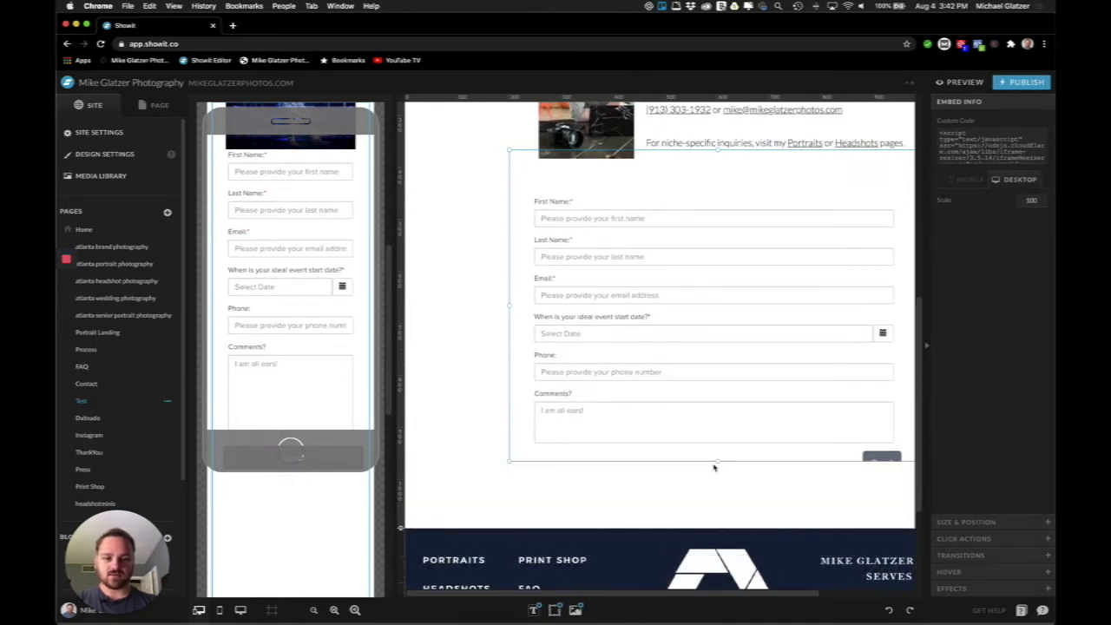
drag(719, 460, 718, 505)
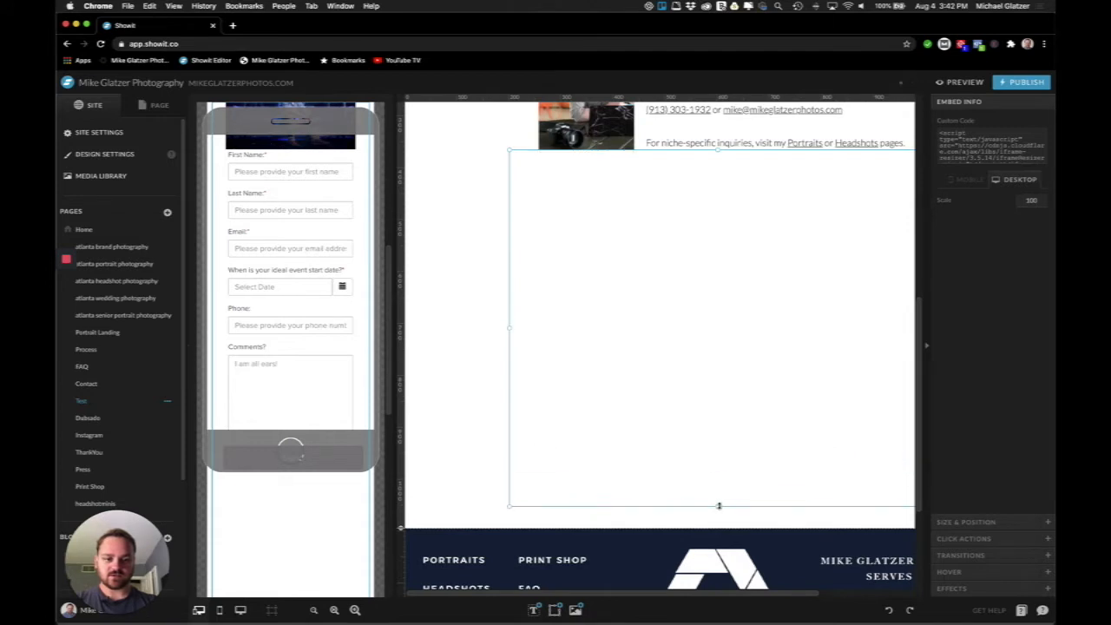
scroll(655, 463, right, 1)
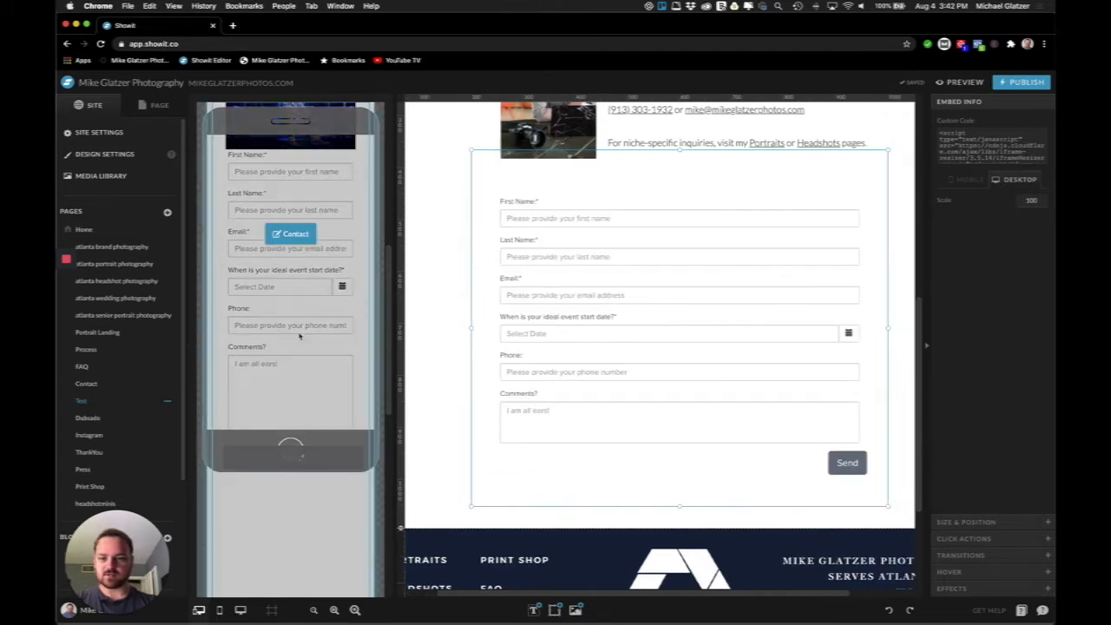
scroll(301, 336, down, 2)
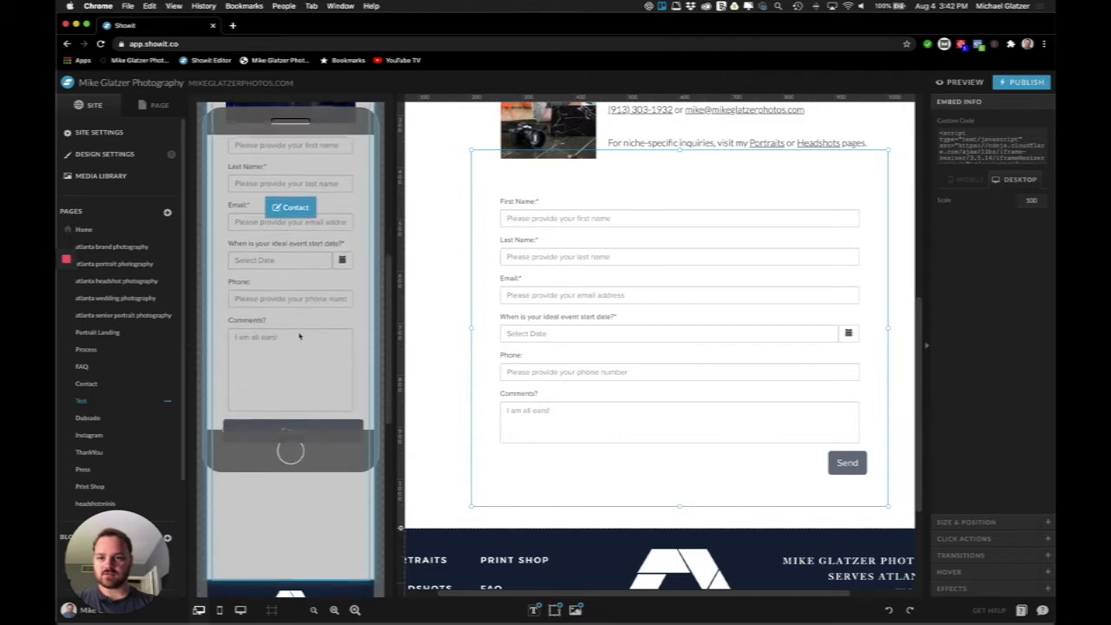
In the mobile layout, centre the form on the canvas and shorten it above the footer
click(299, 336)
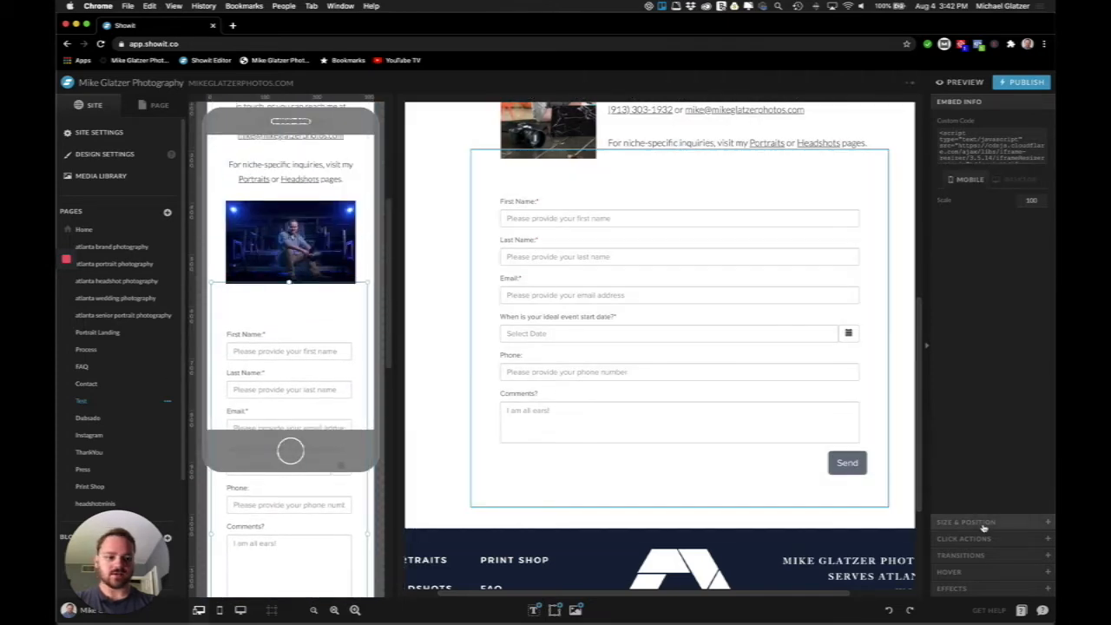
click(984, 525)
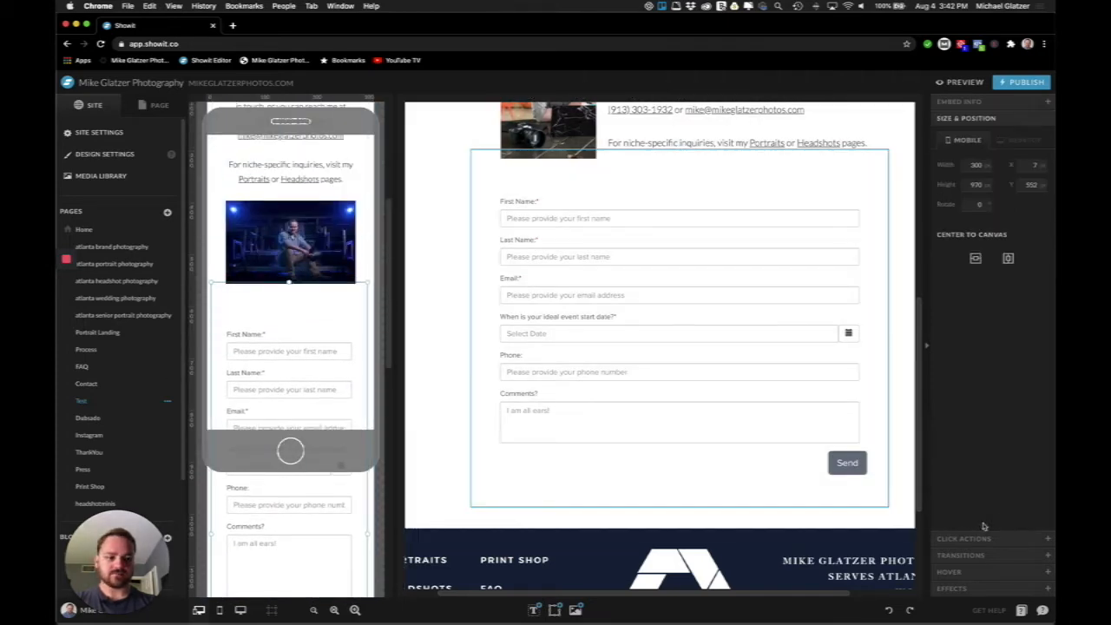
click(1007, 257)
scroll(272, 291, down, 5)
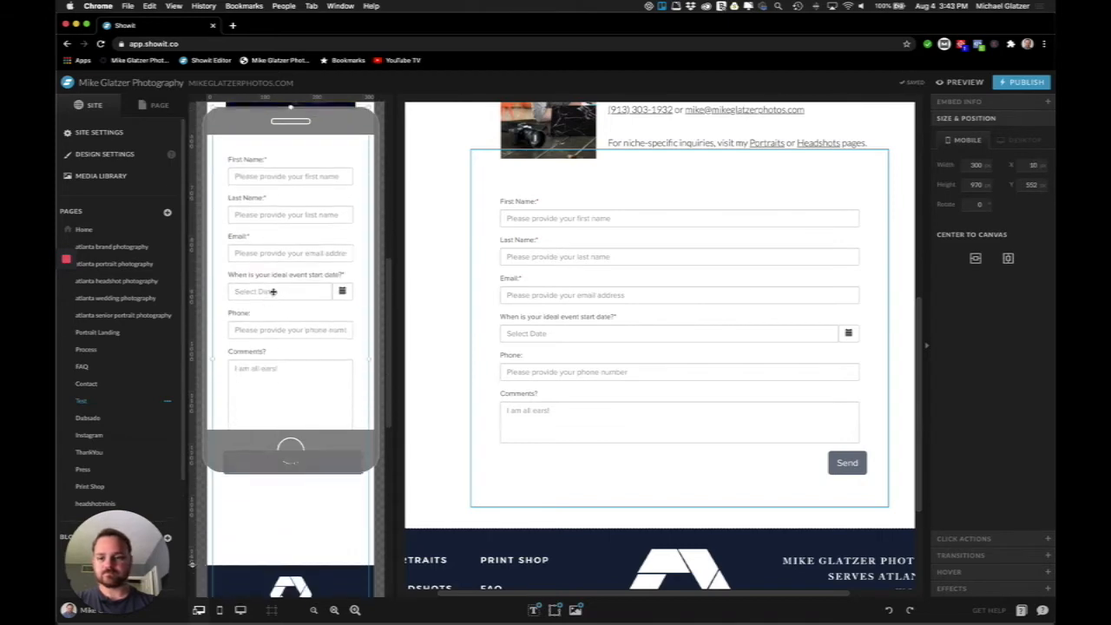
scroll(272, 291, down, 5)
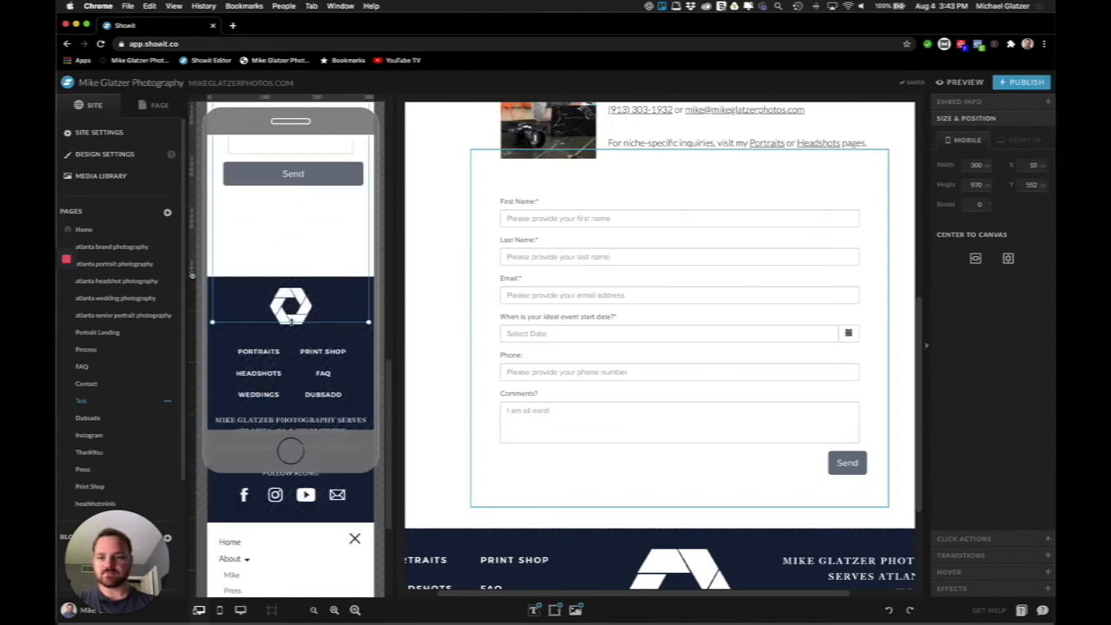
drag(291, 322, 291, 273)
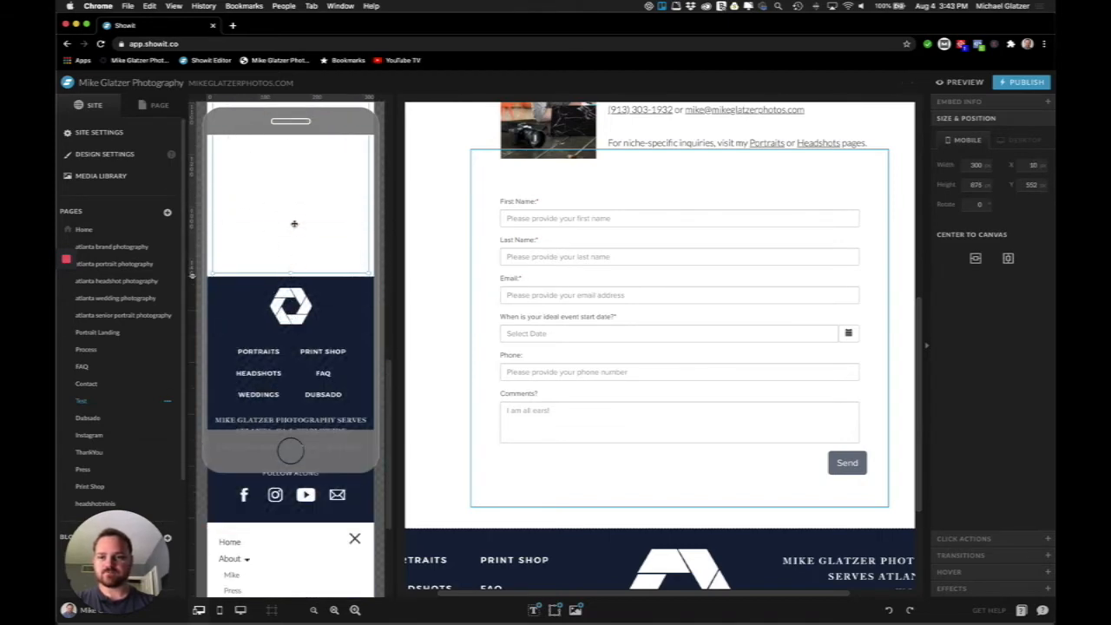
scroll(294, 224, up, 8)
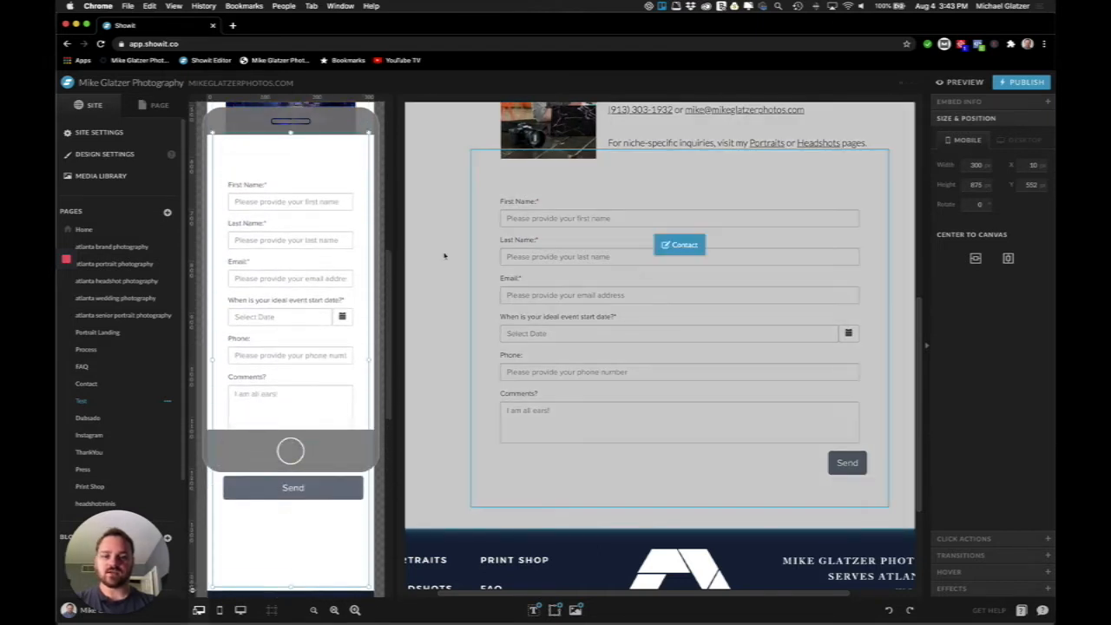
Return to the desktop layout and deselect the form
click(444, 255)
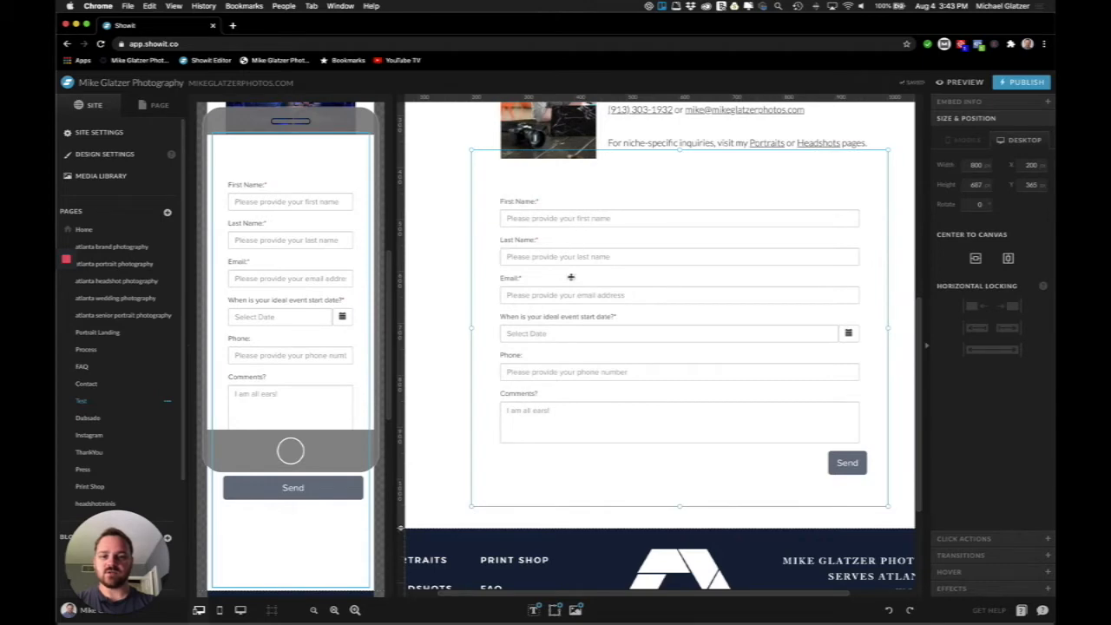
click(456, 328)
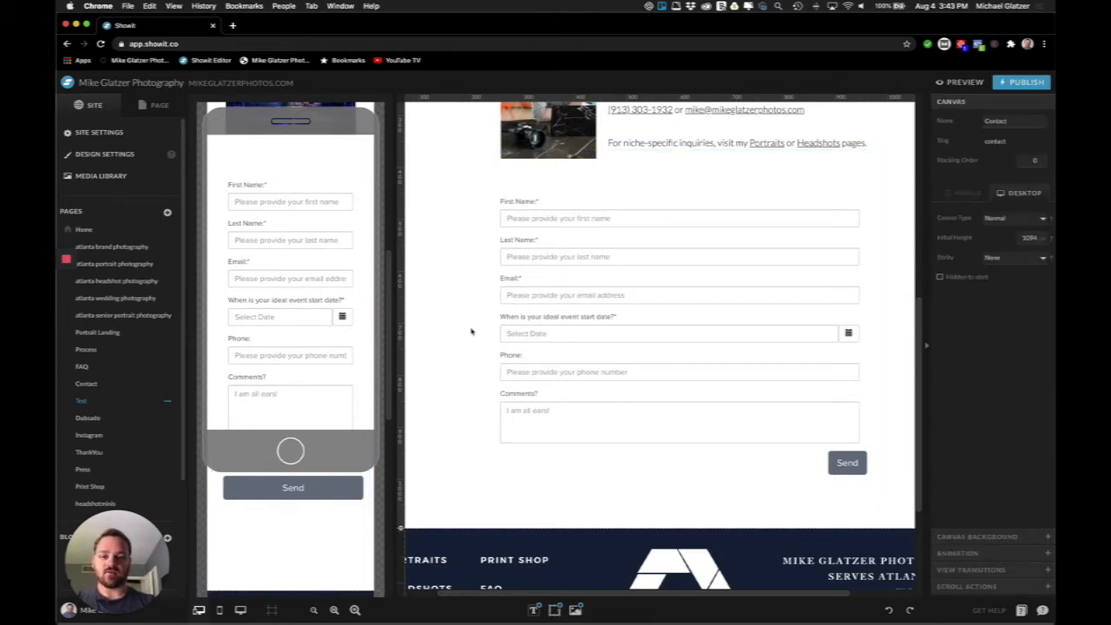
key(ctrl+Up)
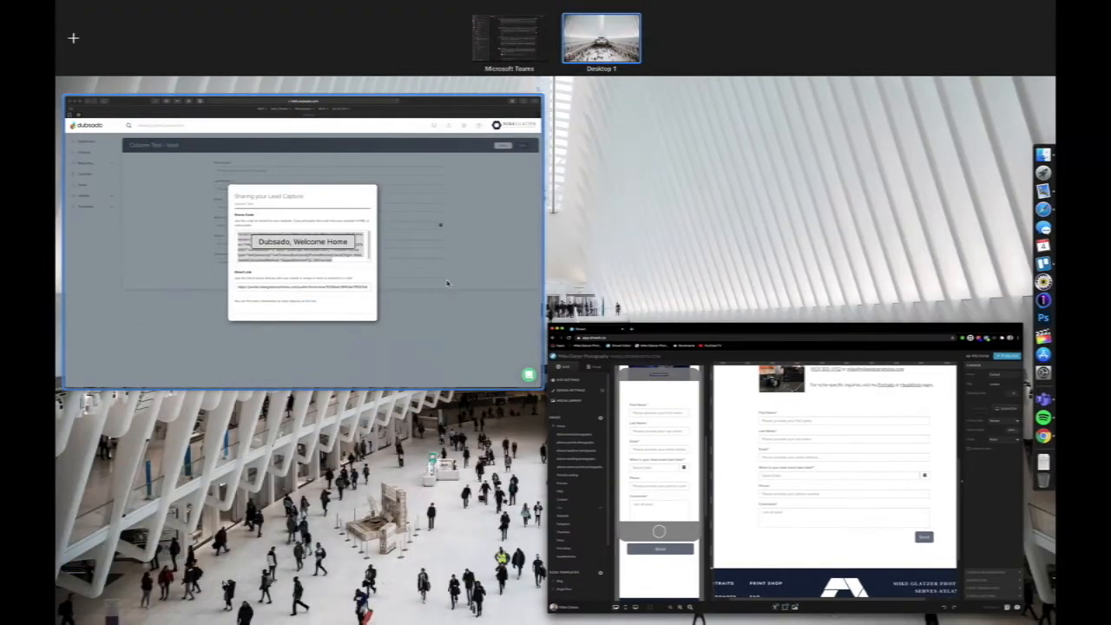
Reopen the Column Test form and drop a two-column Columns block above First Name
click(450, 283)
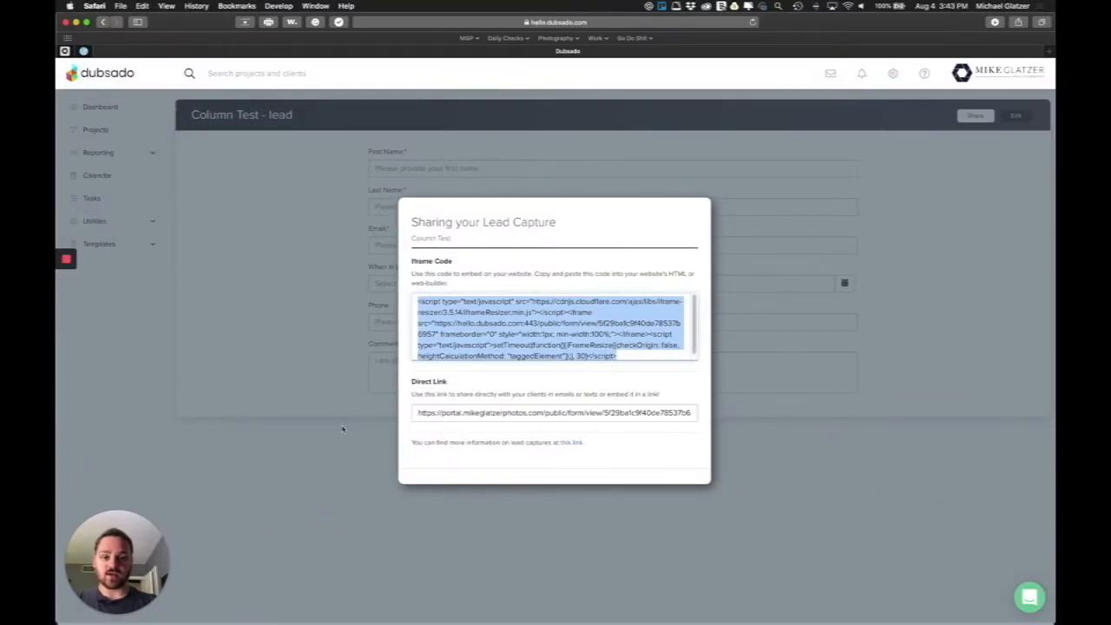
click(342, 428)
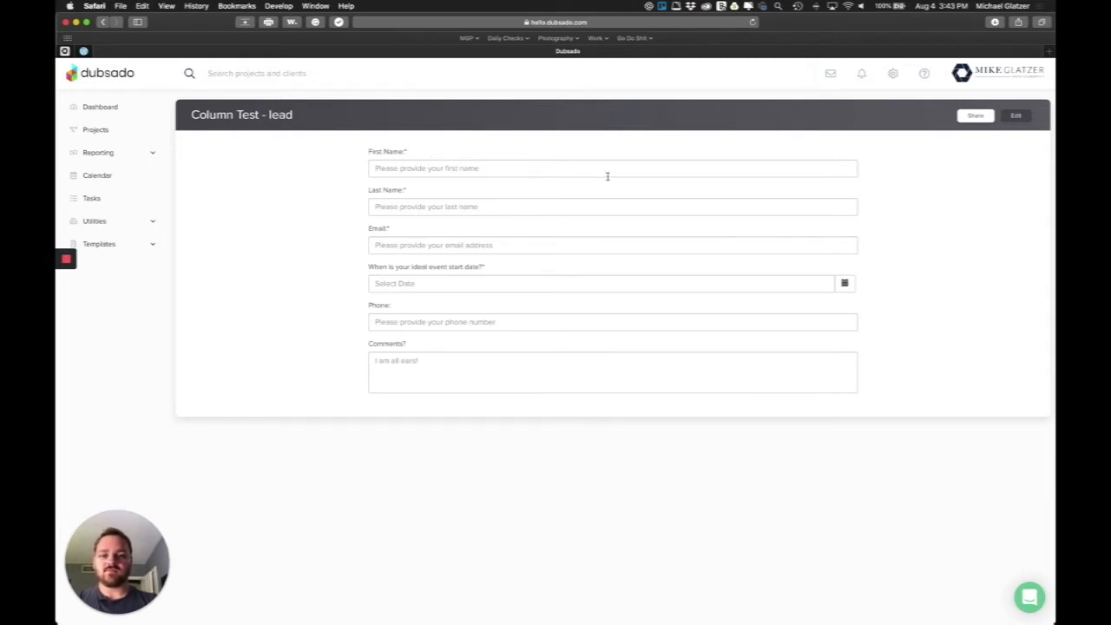
click(1014, 117)
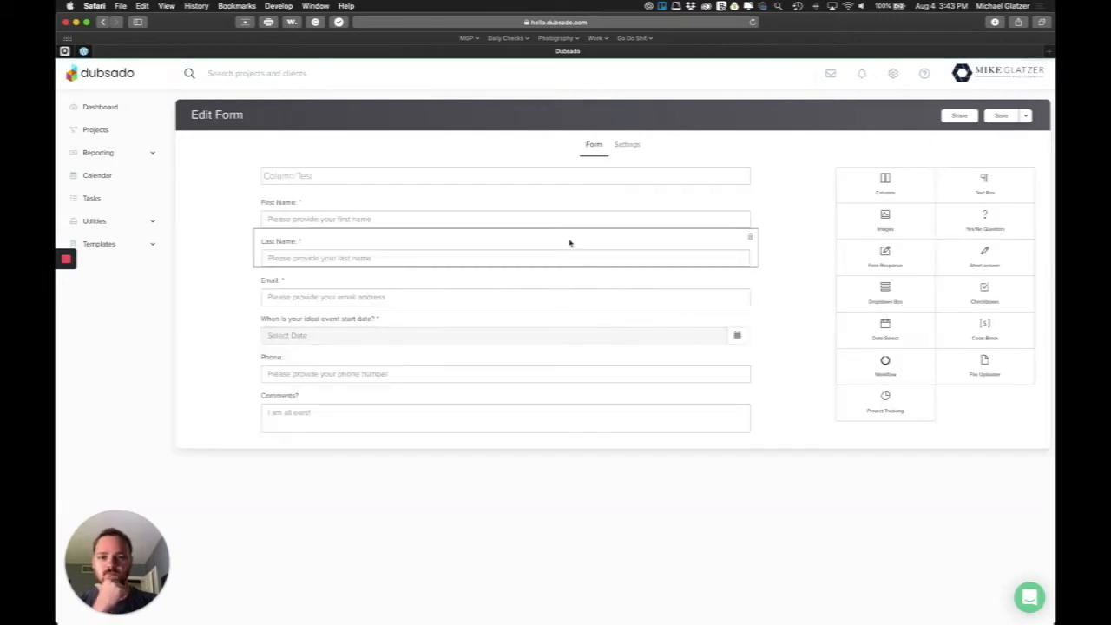
drag(885, 184, 487, 207)
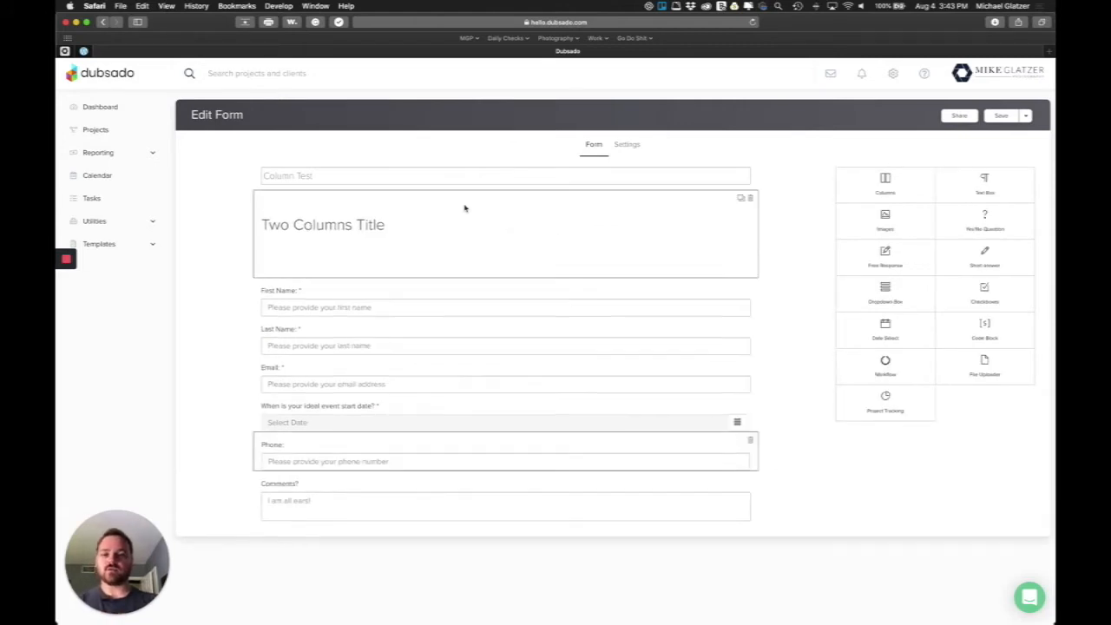
click(383, 224)
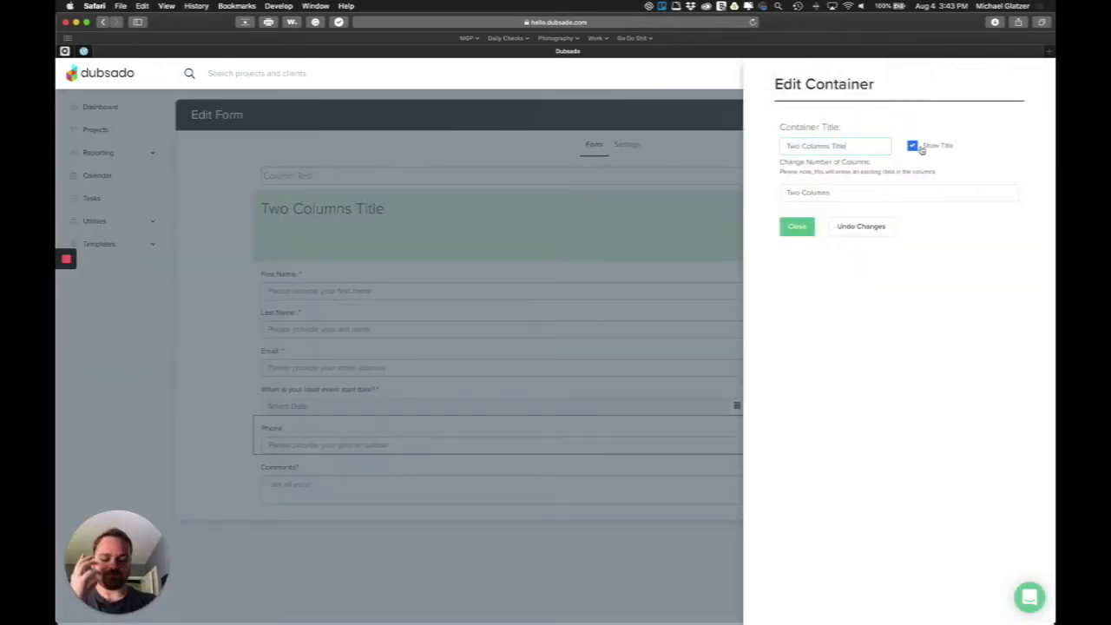
Place First Name and Email in the left column, Last Name and Phone in the right
click(797, 227)
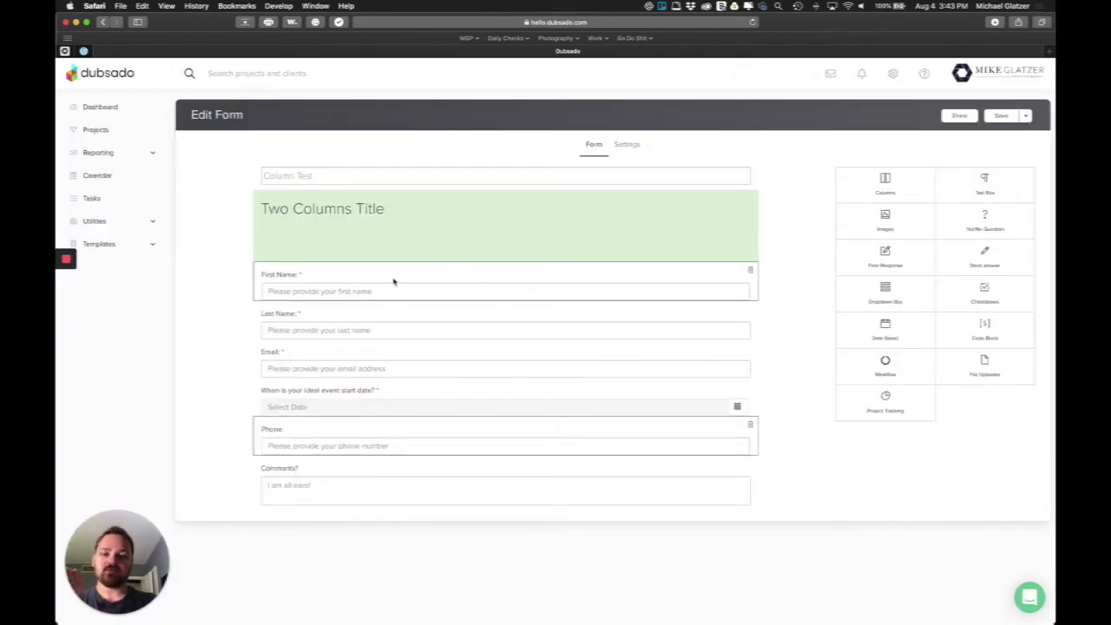
drag(332, 276, 337, 250)
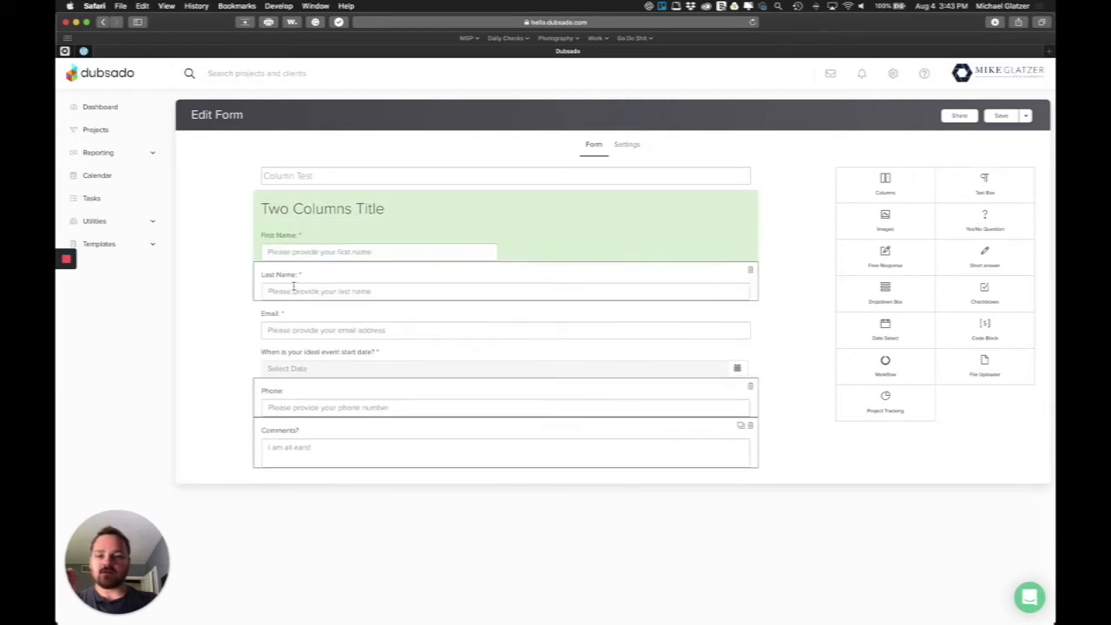
drag(291, 281, 521, 252)
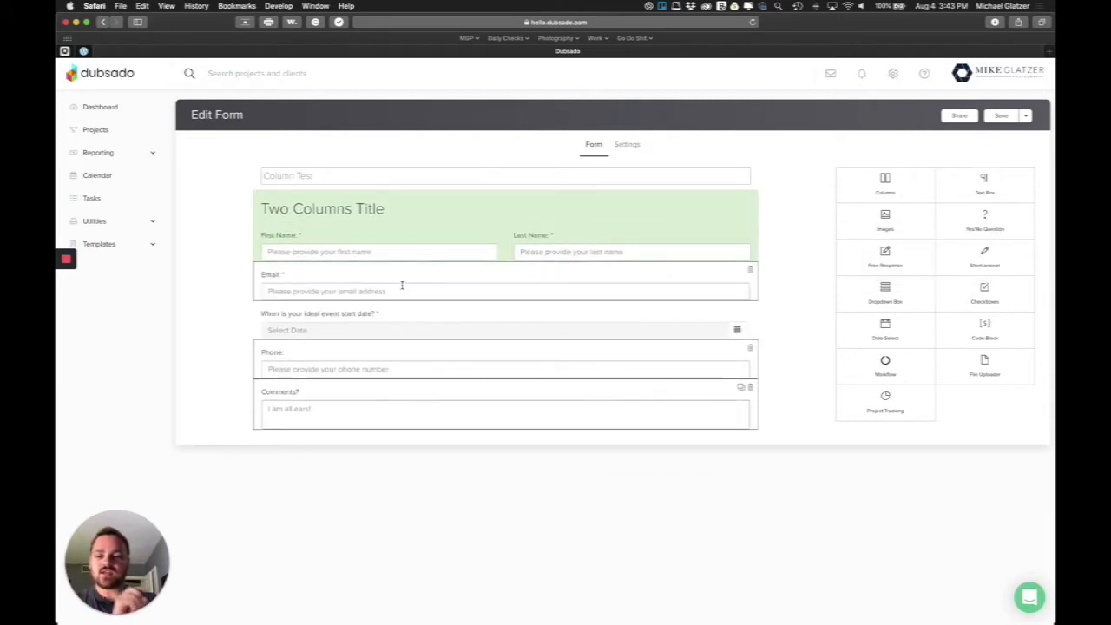
drag(277, 279, 286, 252)
drag(273, 351, 536, 260)
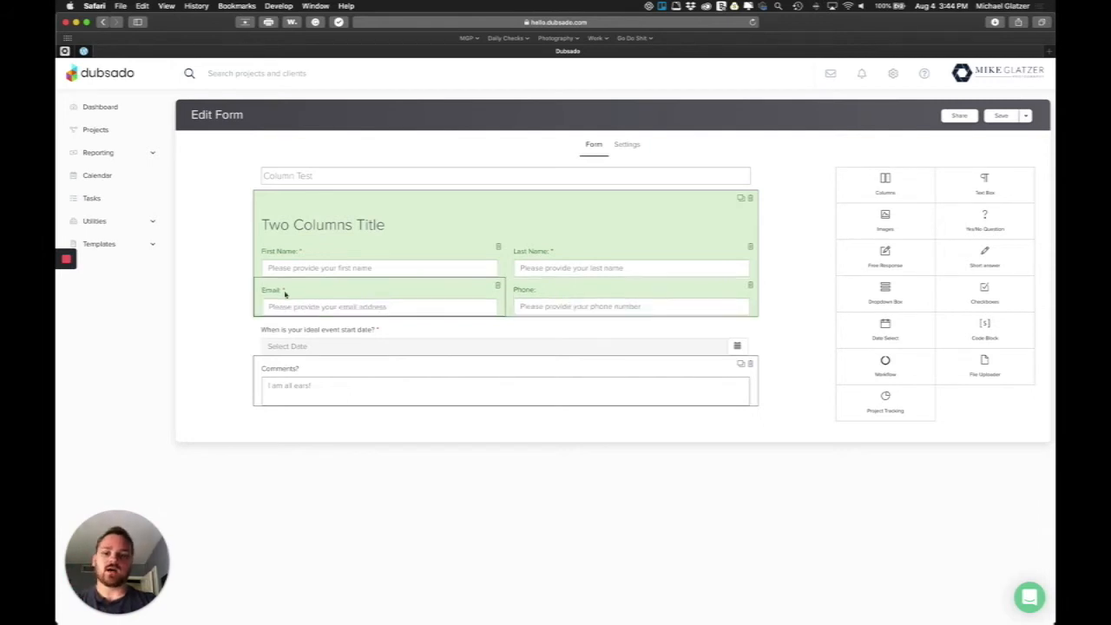
Prefix the First Name and Last Name question labels with '1.' and '2.'
click(273, 258)
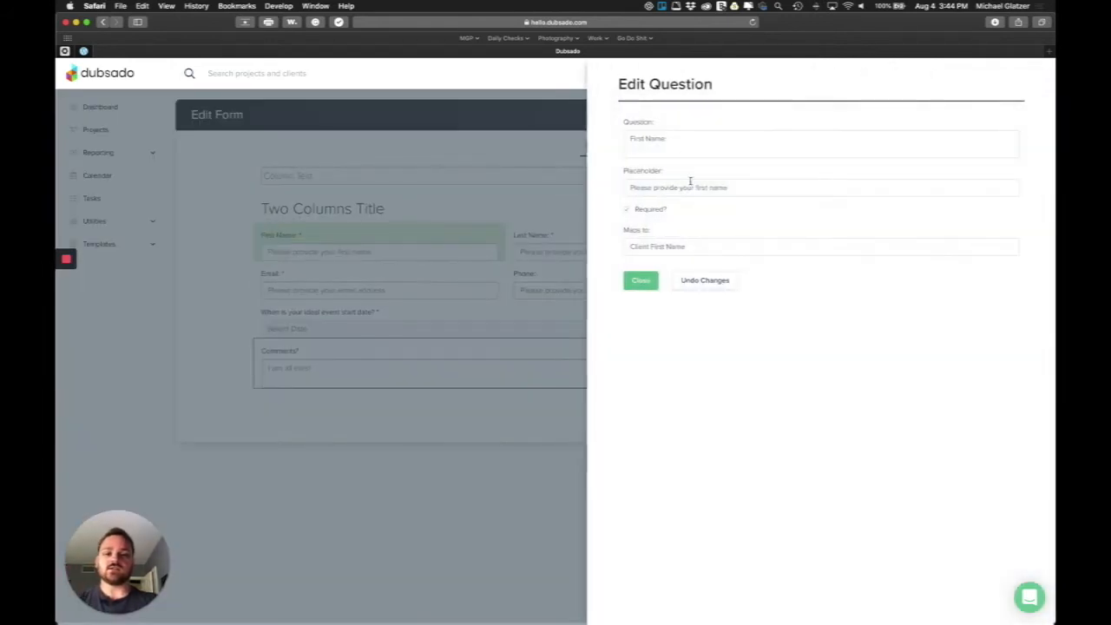
click(631, 140)
text(1.)
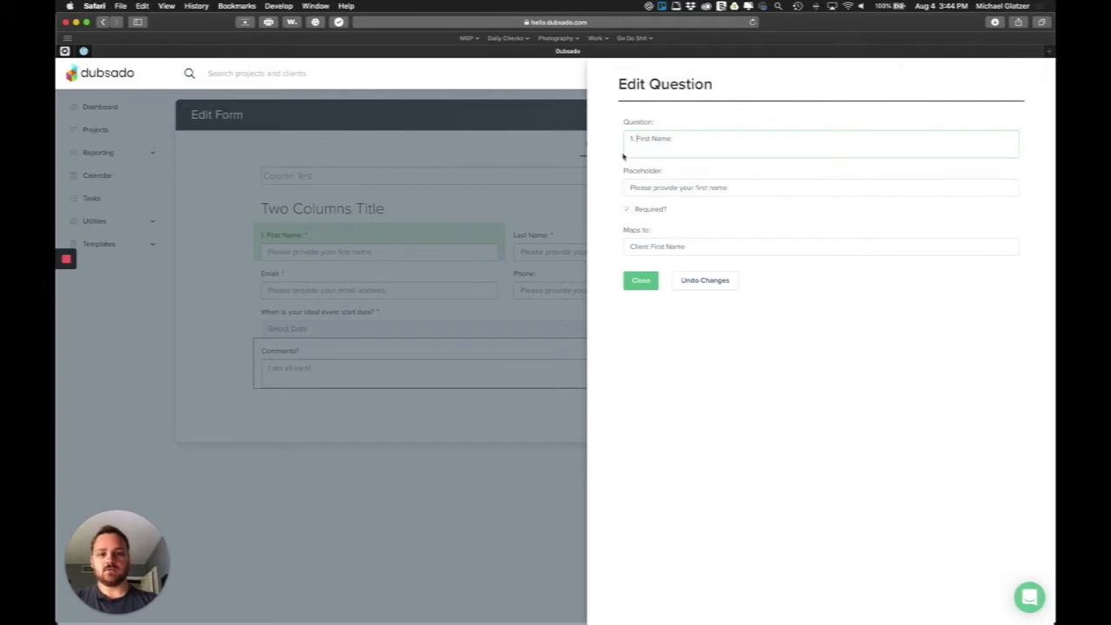
click(642, 279)
click(549, 255)
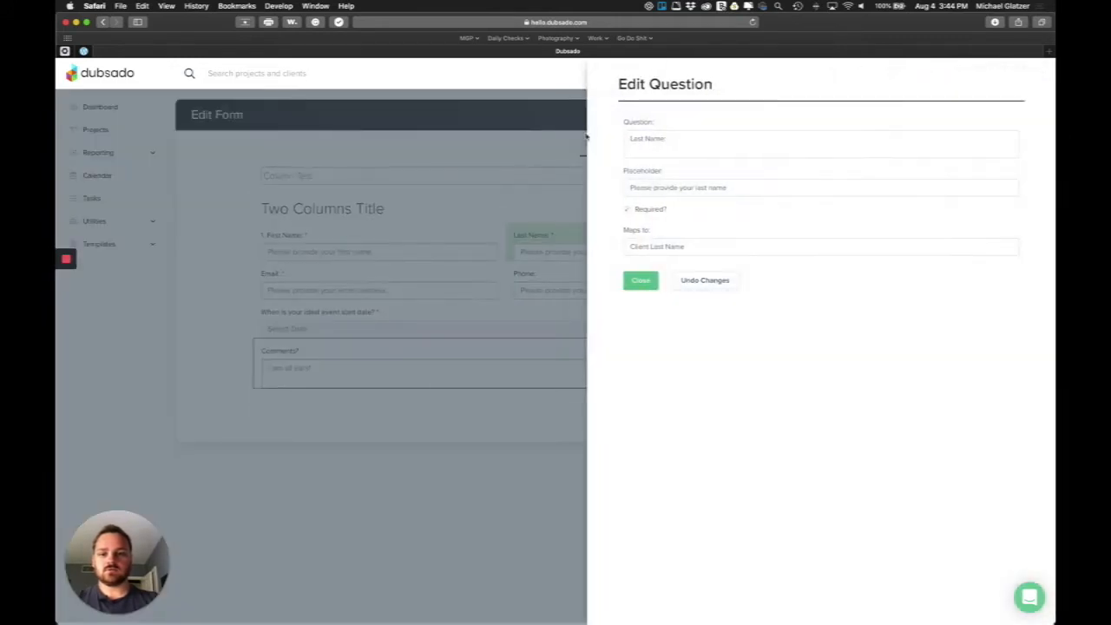
click(629, 139)
text(2.)
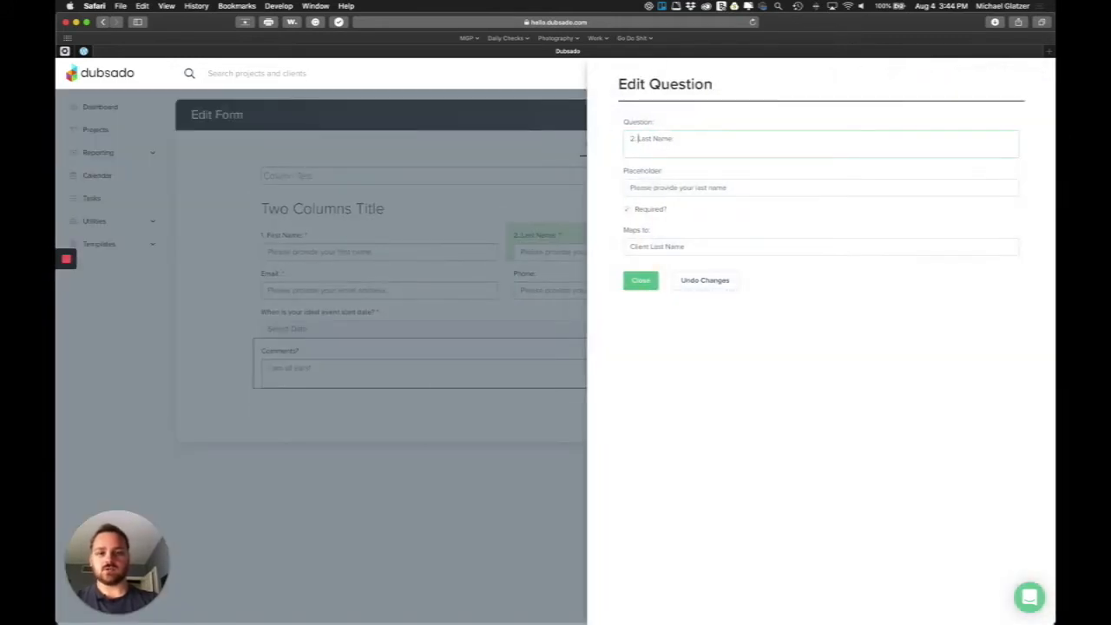
click(640, 280)
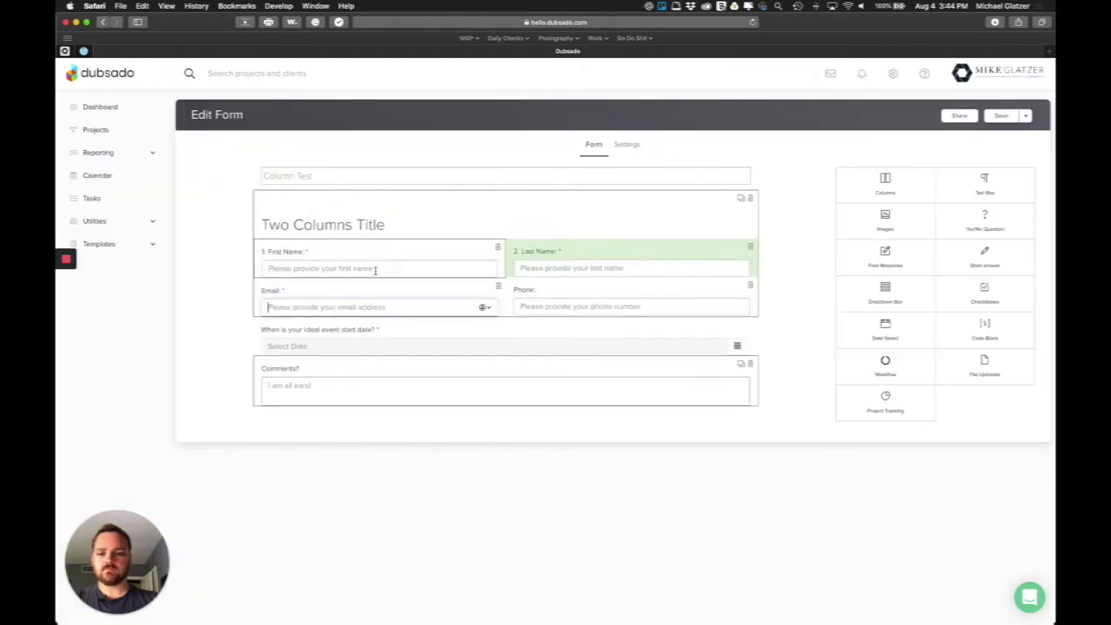
Prefix the Email and Phone question labels with '3.' and '4.'
click(374, 296)
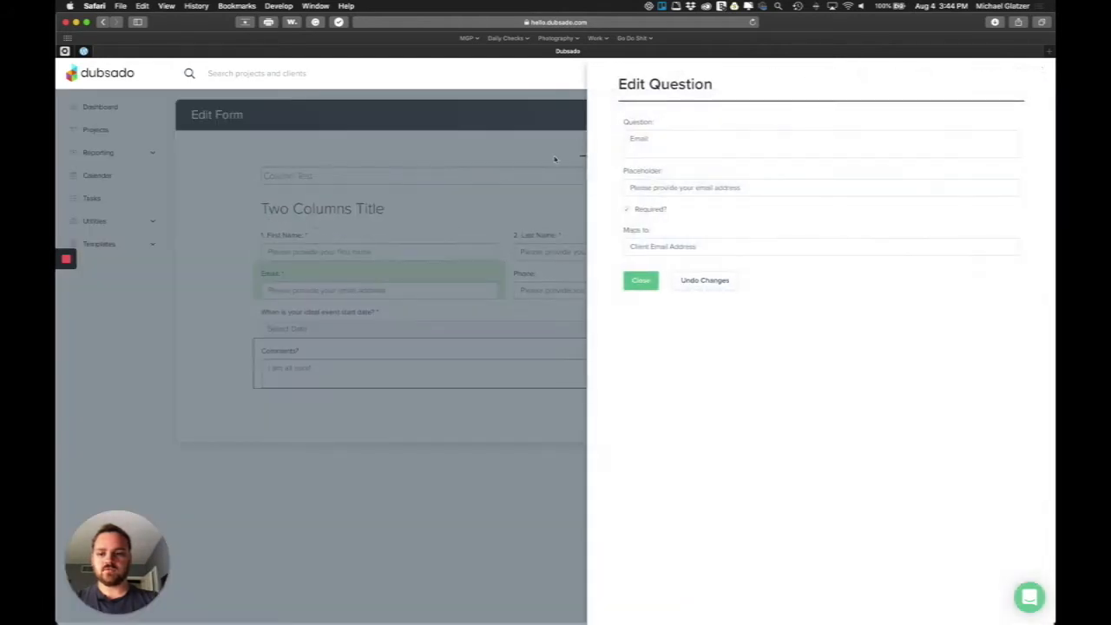
click(627, 141)
text(3.)
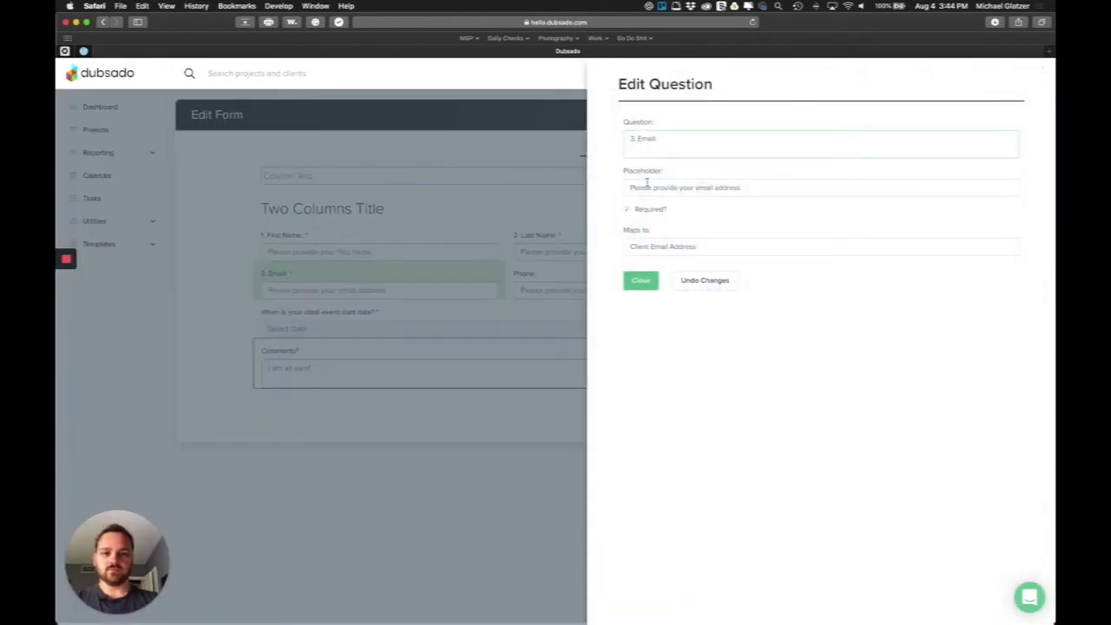
click(645, 283)
click(525, 292)
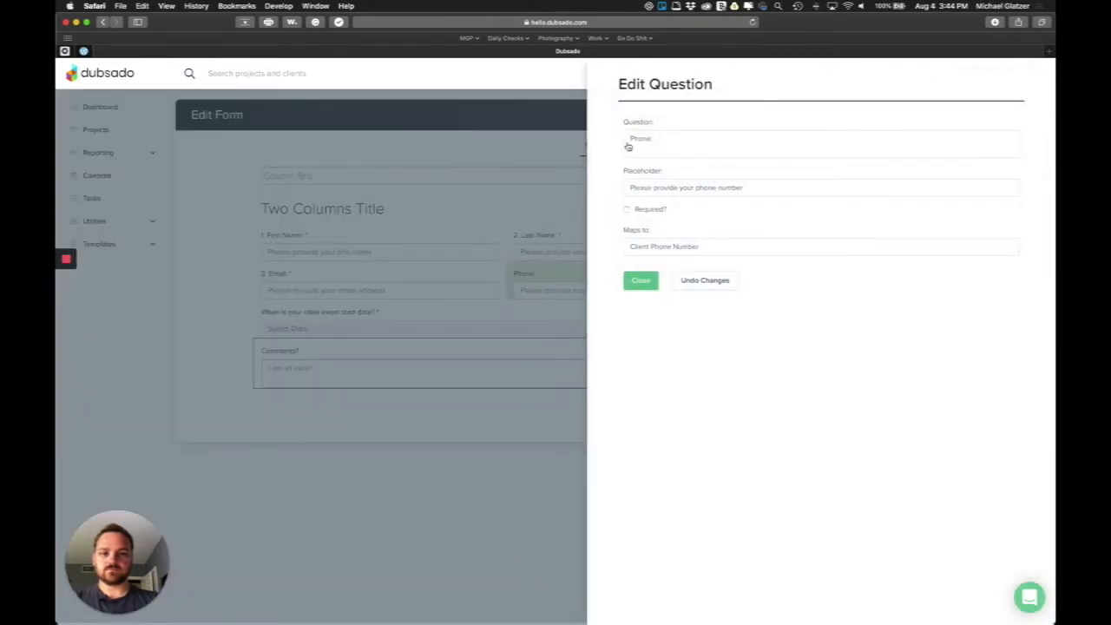
click(627, 147)
text(4.)
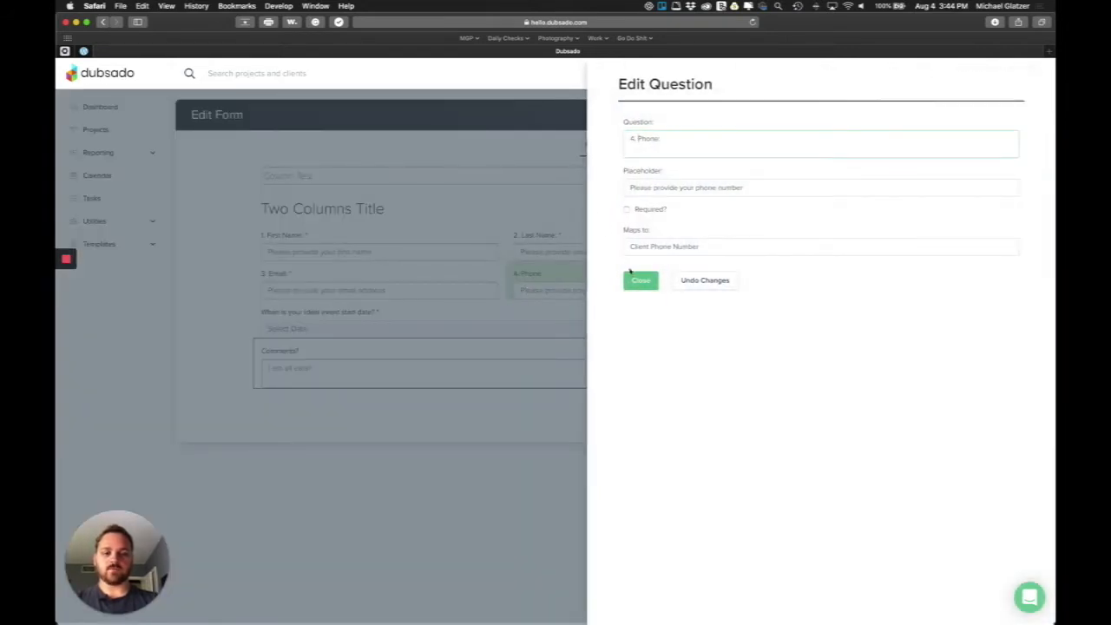
click(640, 279)
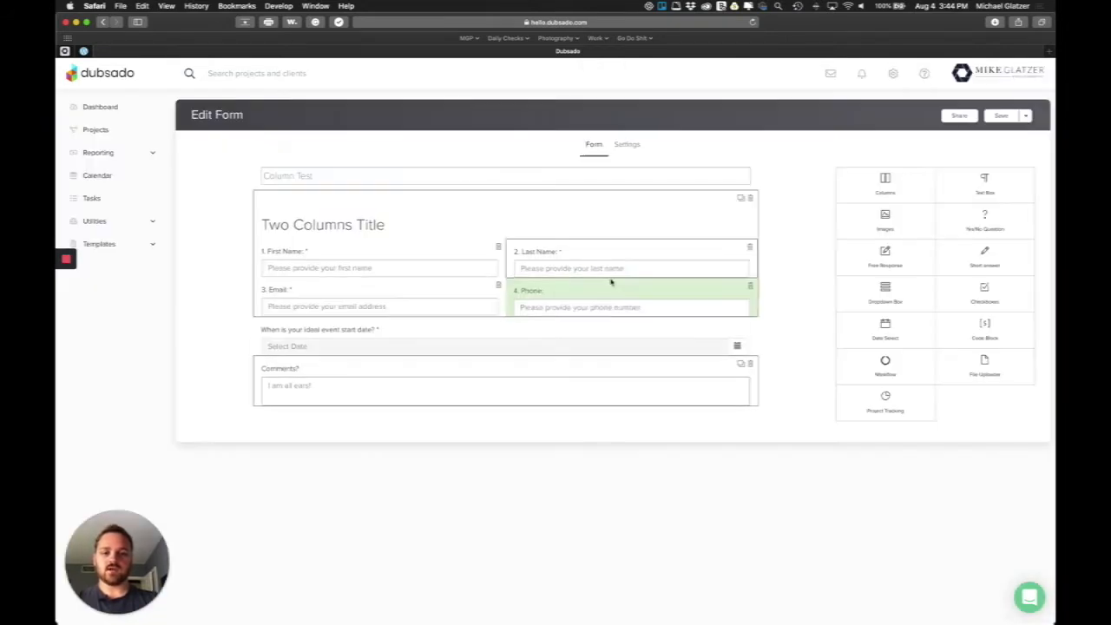
Save the Column Test form and return to the Showit editor
click(1002, 121)
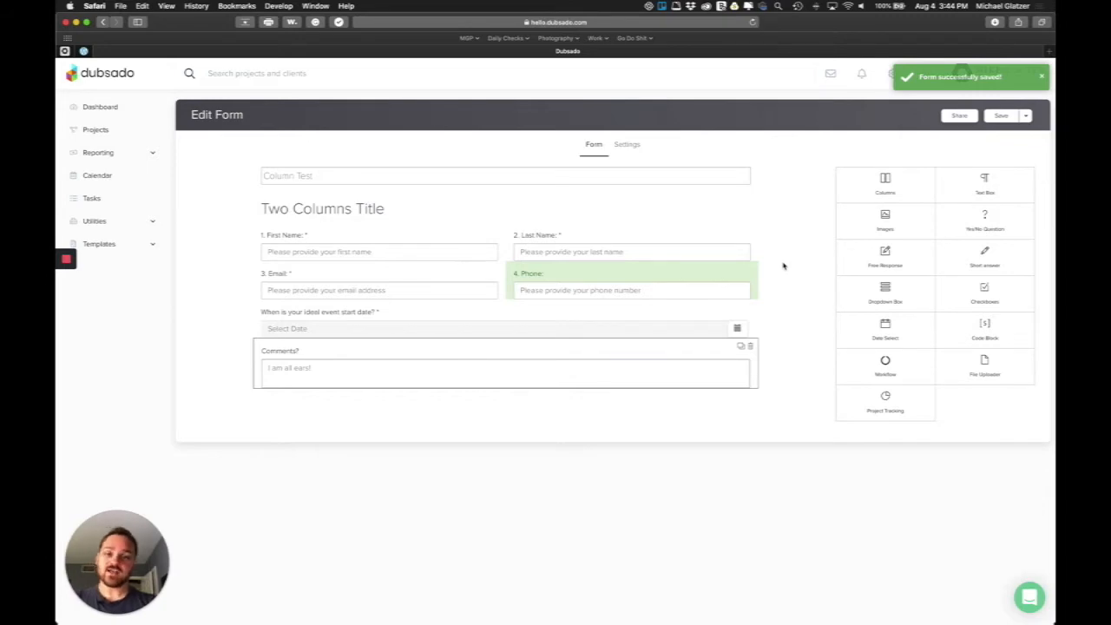
key(ctrl+Up)
click(494, 233)
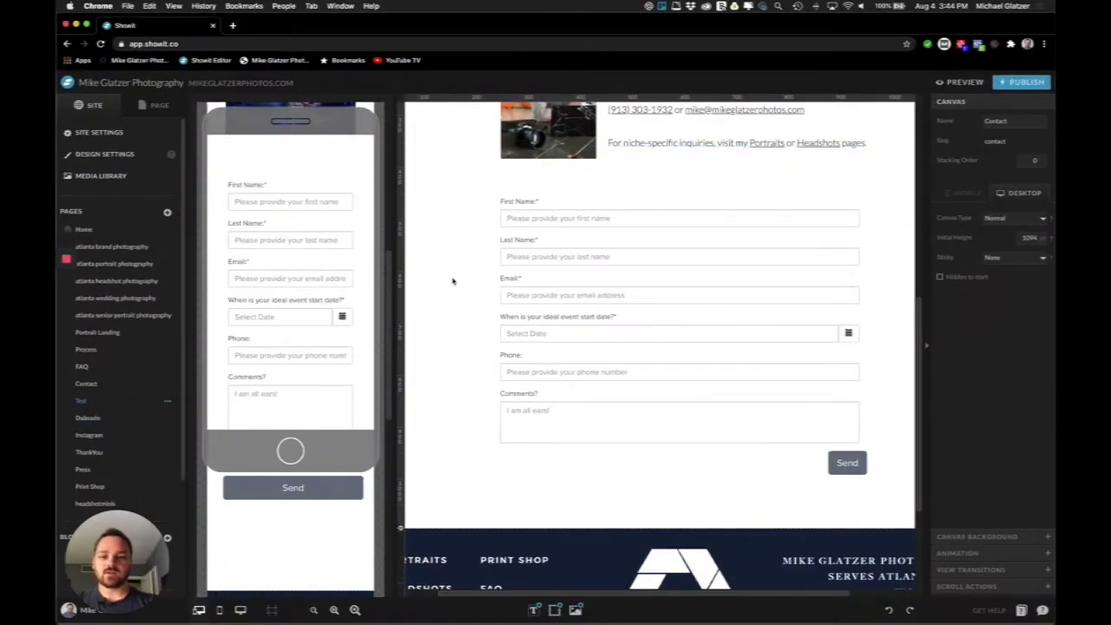
Open Showit's Test page, compare it with the Dubsado form, and launch the site preview
click(115, 385)
click(112, 403)
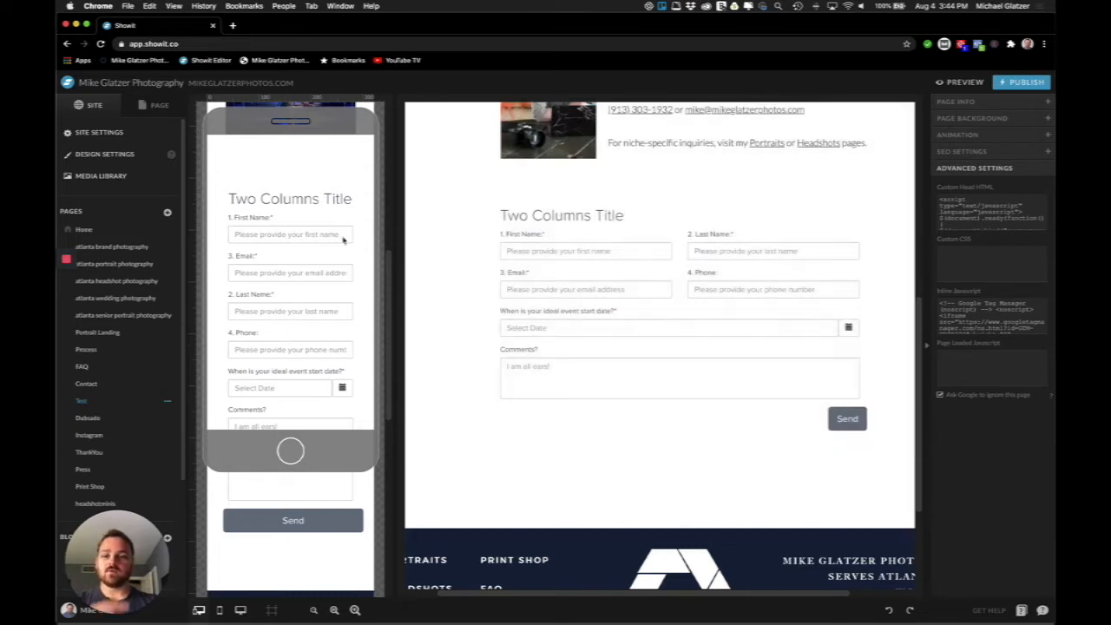
scroll(304, 291, down, 1)
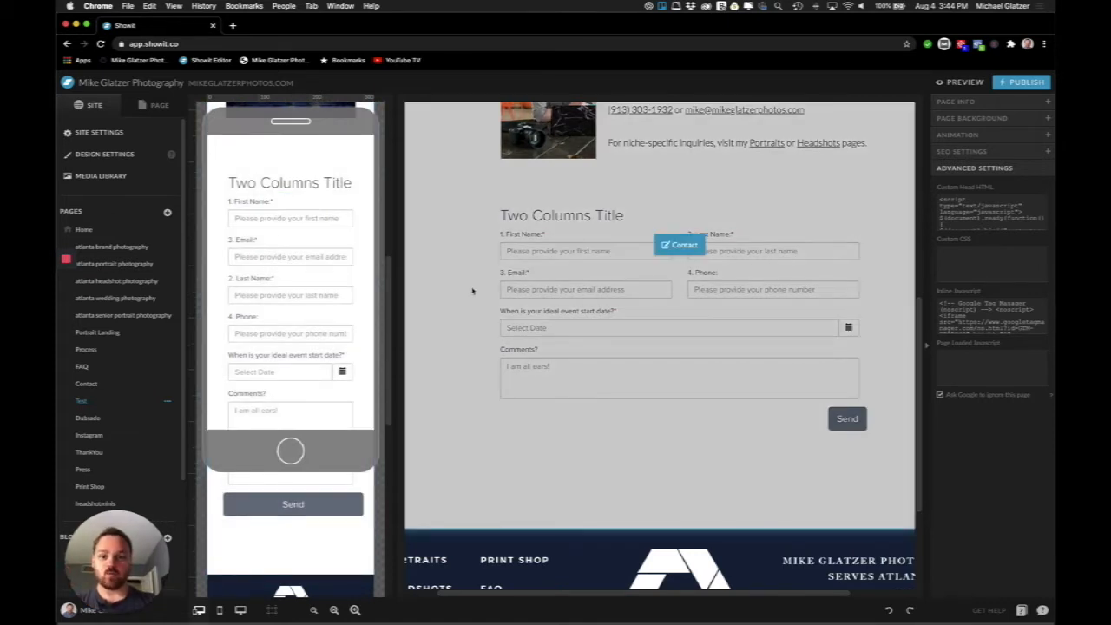
key(ctrl+Up)
click(448, 310)
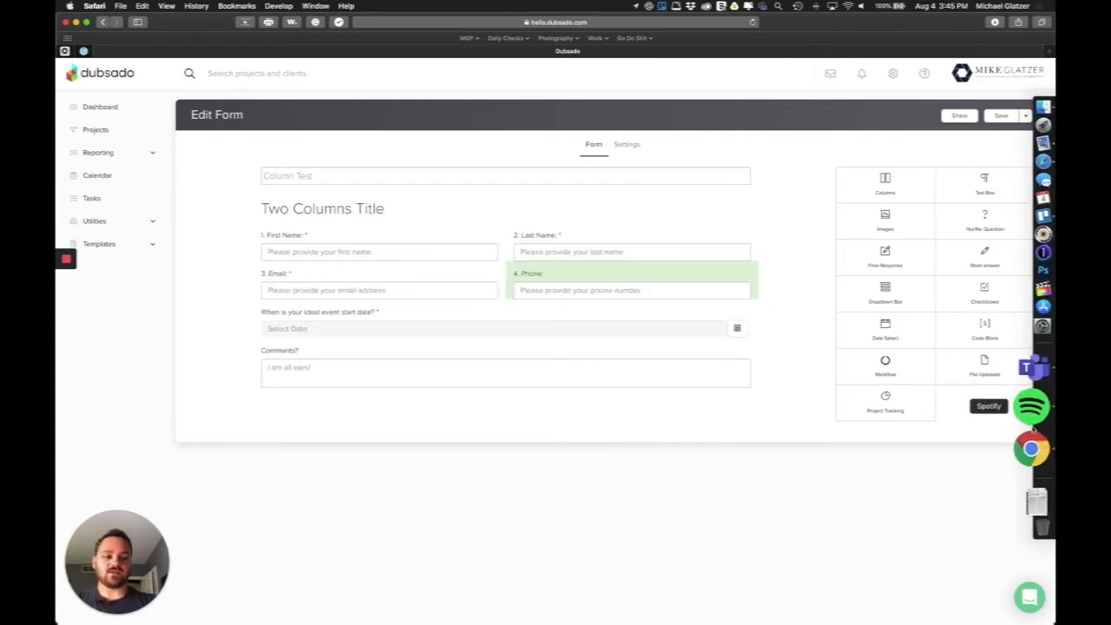
click(1030, 435)
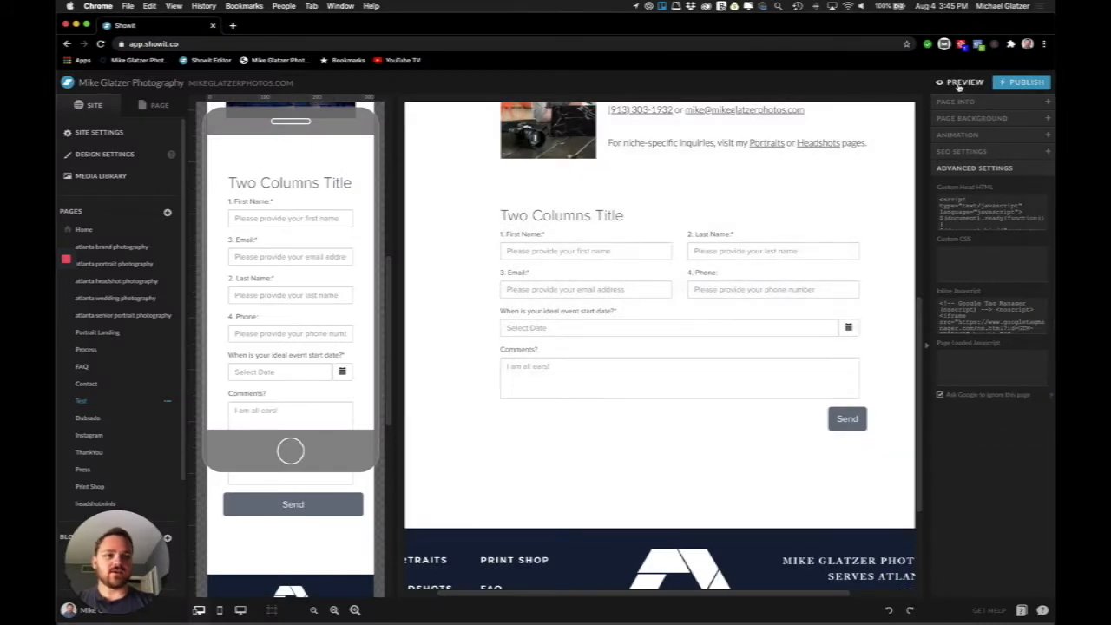
click(959, 84)
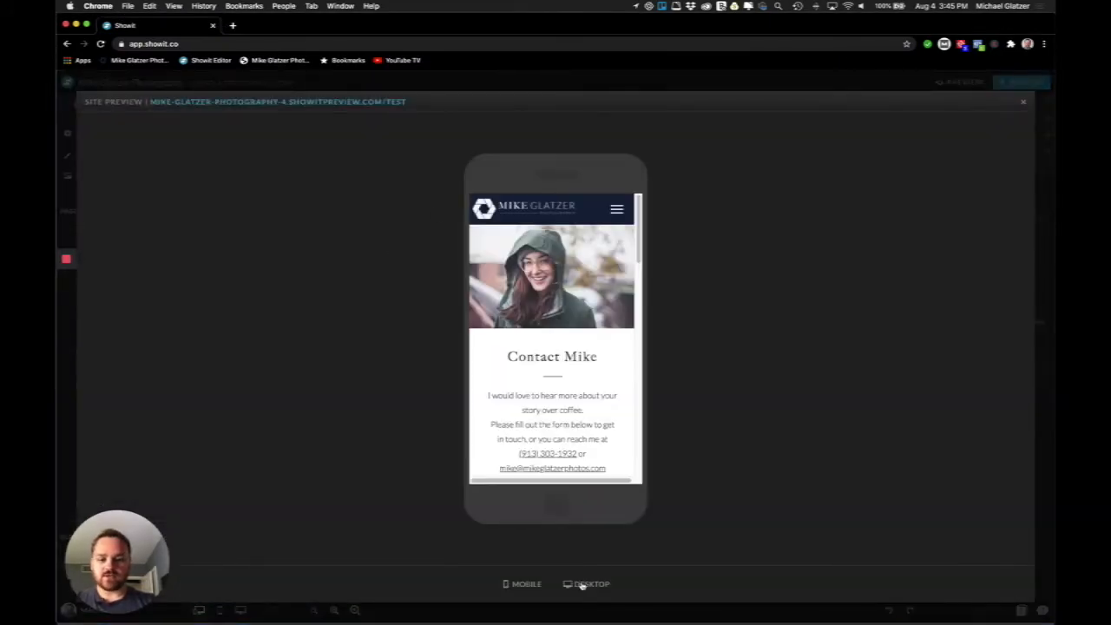
In the desktop preview, type a first name, tab to Email, then close the preview
click(583, 584)
scroll(509, 248, down, 10)
scroll(508, 248, up, 3)
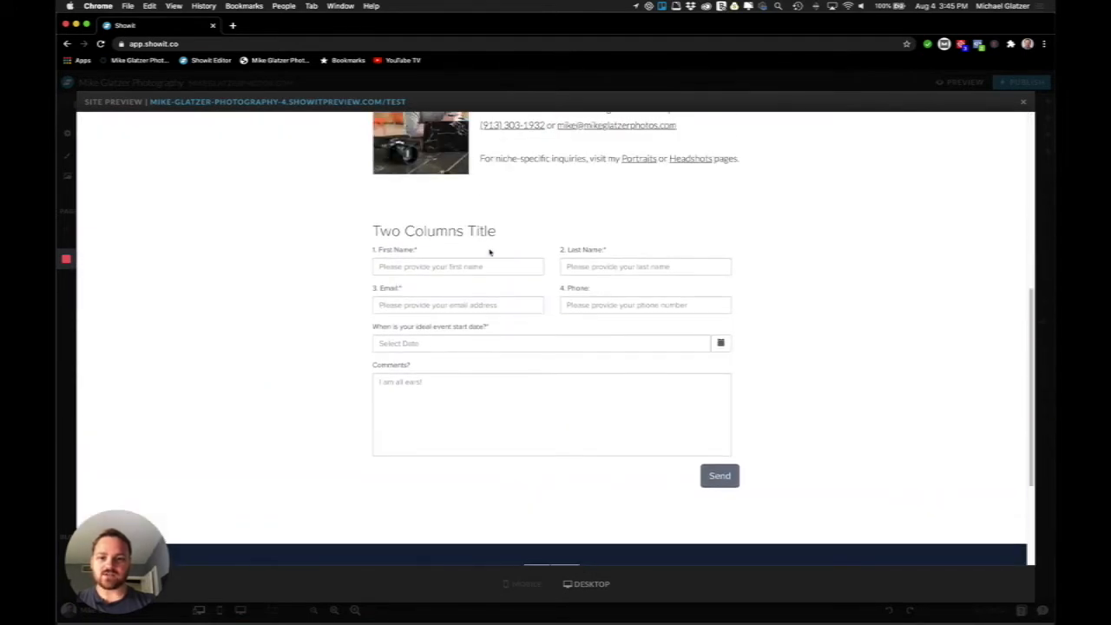
click(433, 266)
text(Mike)
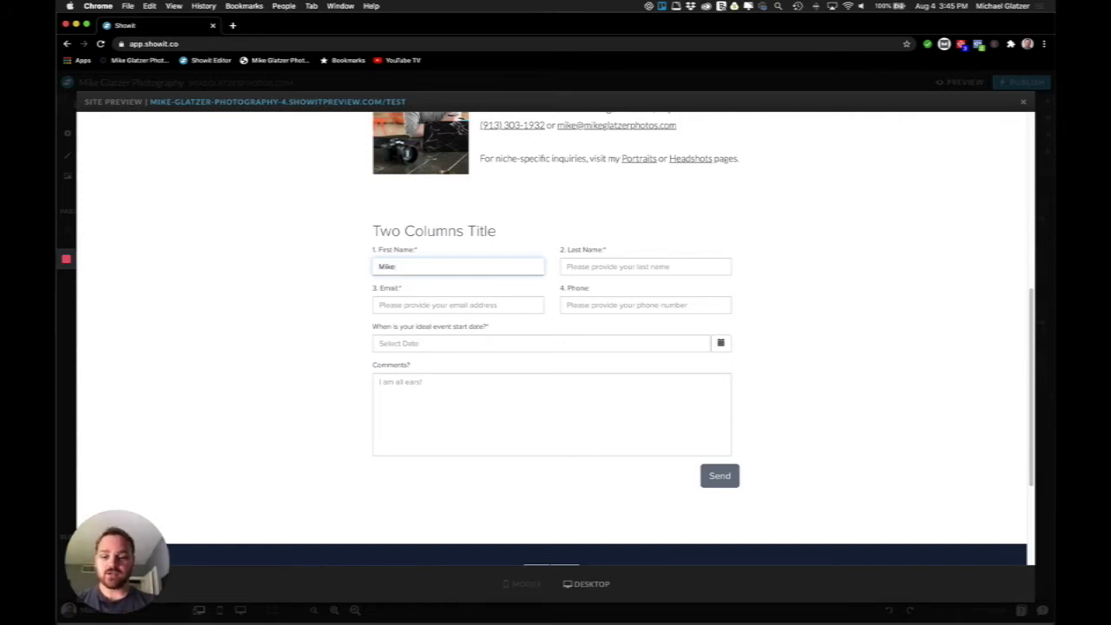
key(Tab)
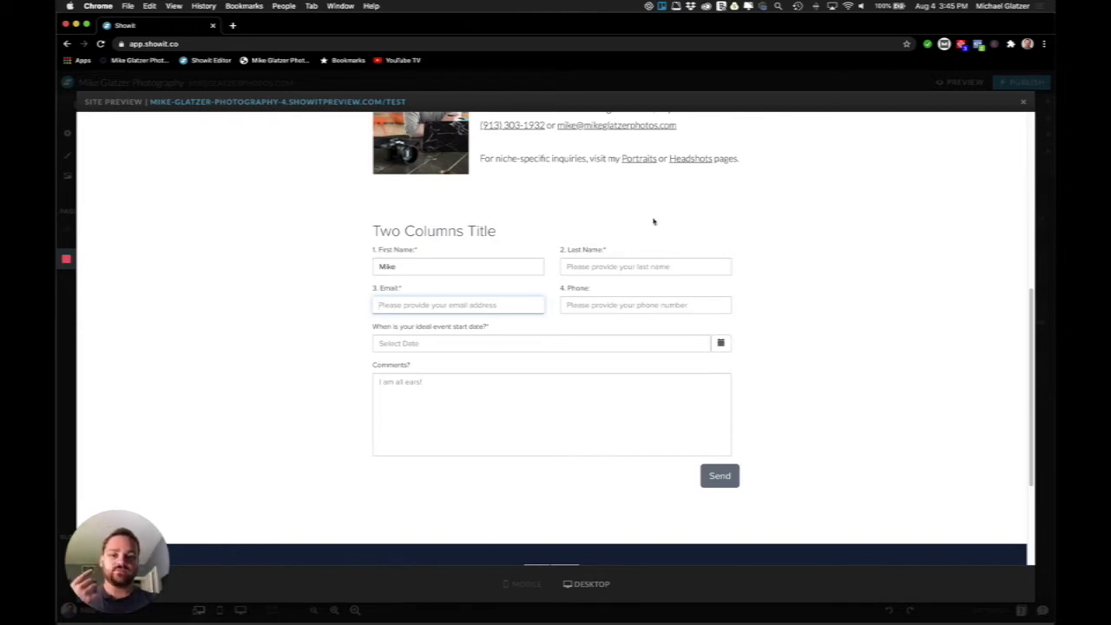
click(1024, 103)
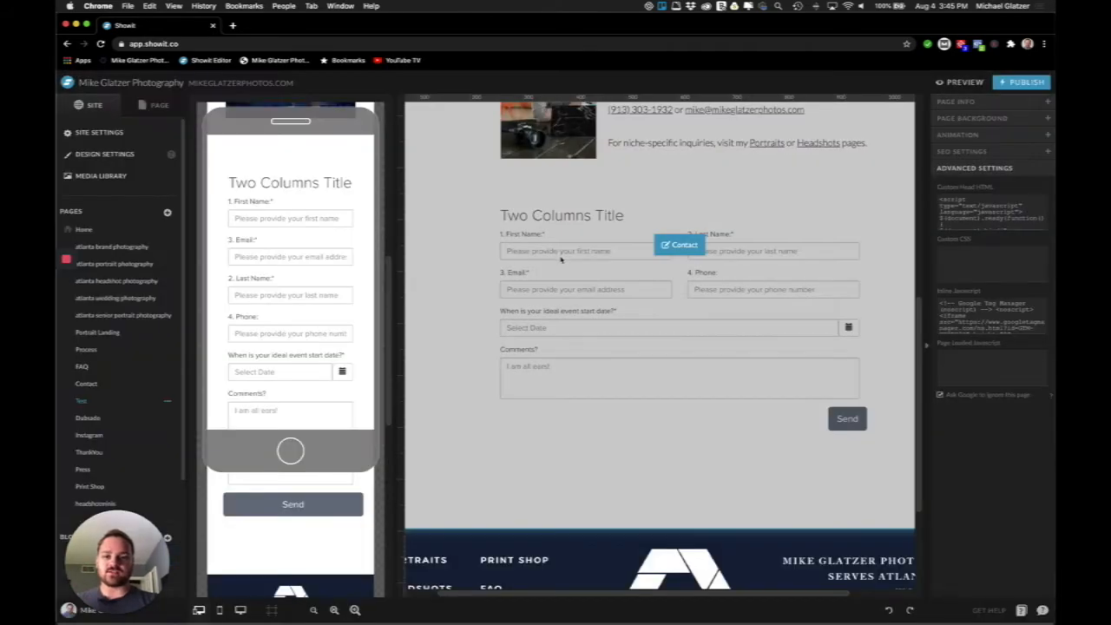
key(ctrl+Up)
Move Last Name under First Name in the left column, then drop another Columns block at the top
click(387, 296)
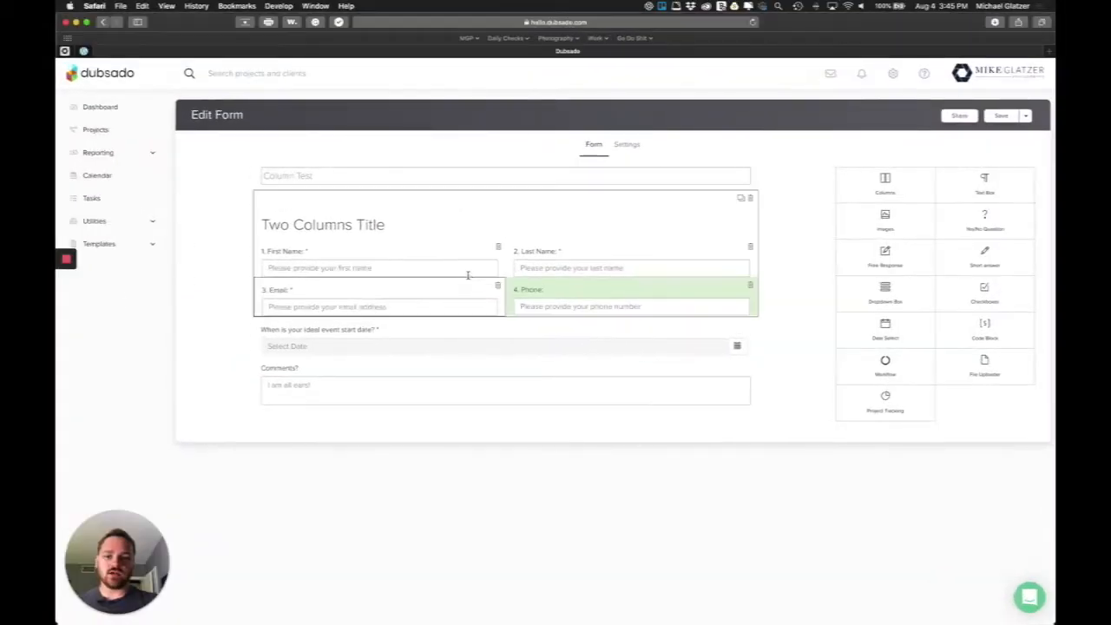
mouse_move(559, 251)
mouse_down()
mouse_move(372, 280)
mouse_move(347, 325)
mouse_move(348, 371)
mouse_move(328, 350)
mouse_move(554, 252)
mouse_up()
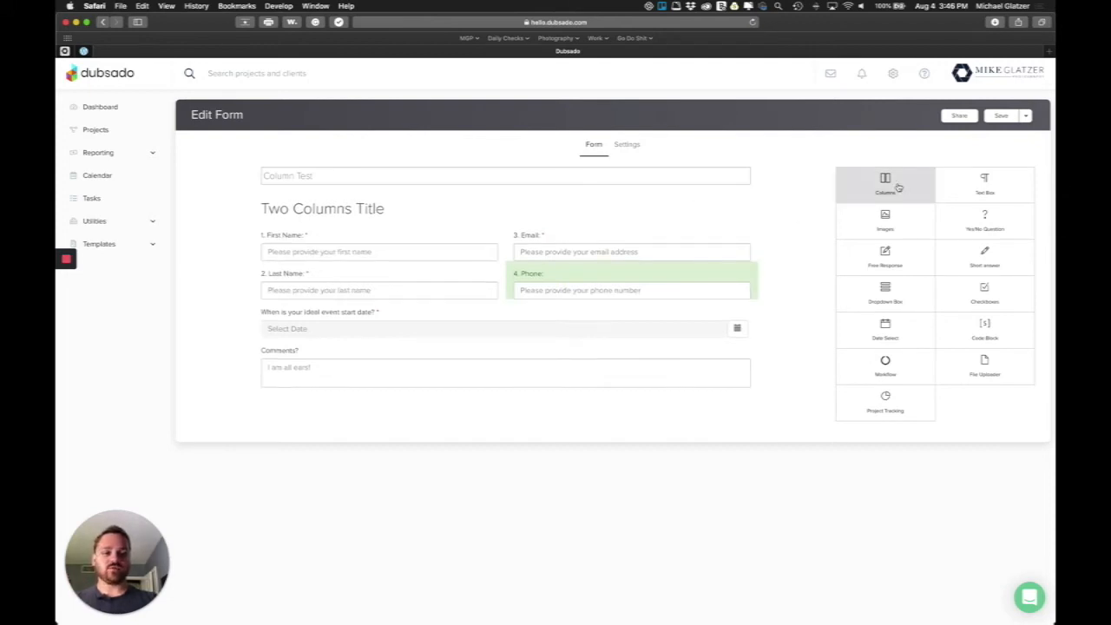
drag(886, 186, 486, 211)
Make the new container a single column titled 'Total Container'
click(432, 214)
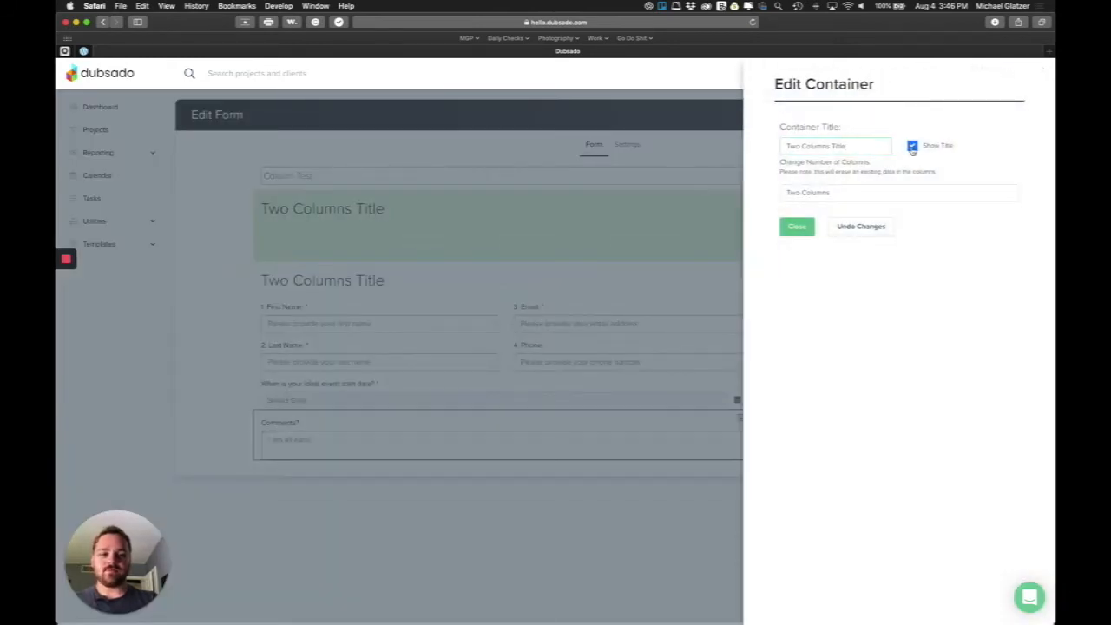
click(825, 193)
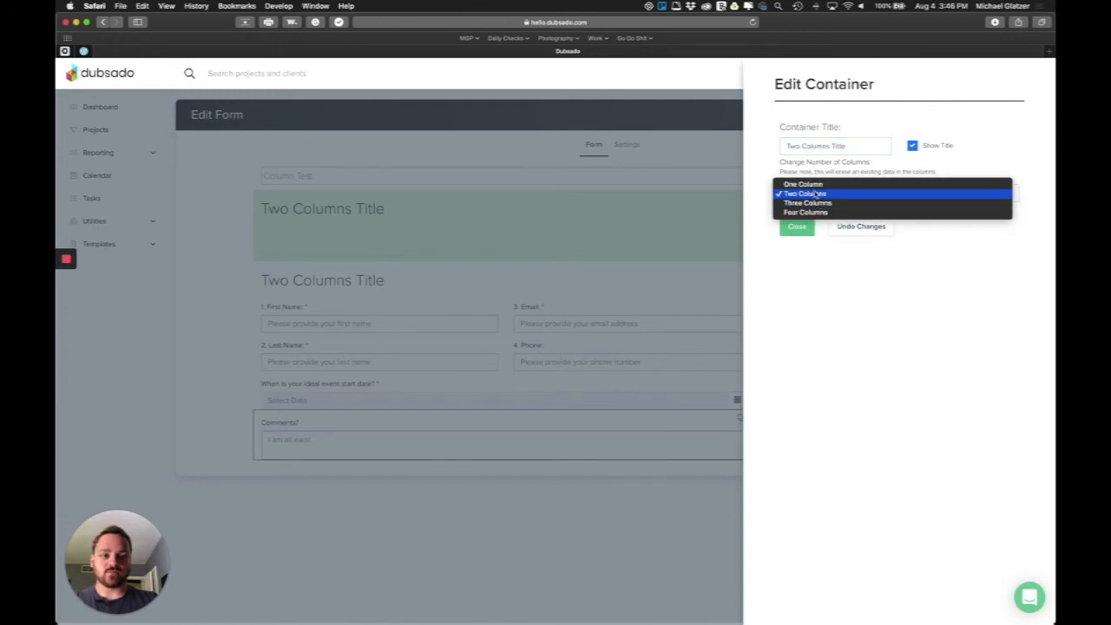
click(821, 184)
triple_click(828, 146)
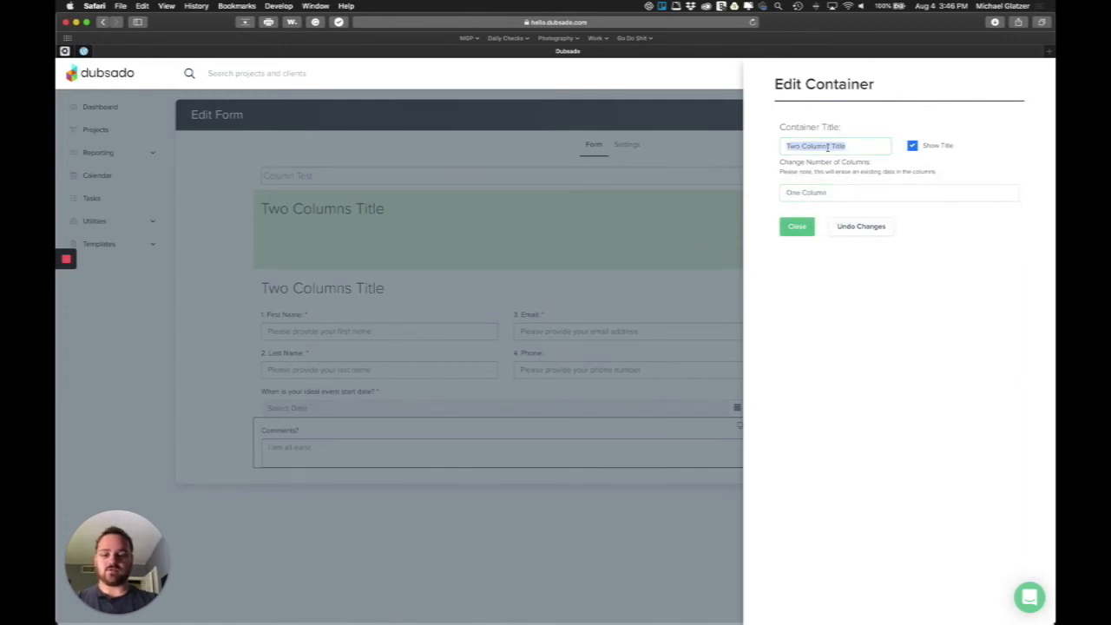
text(Total Container)
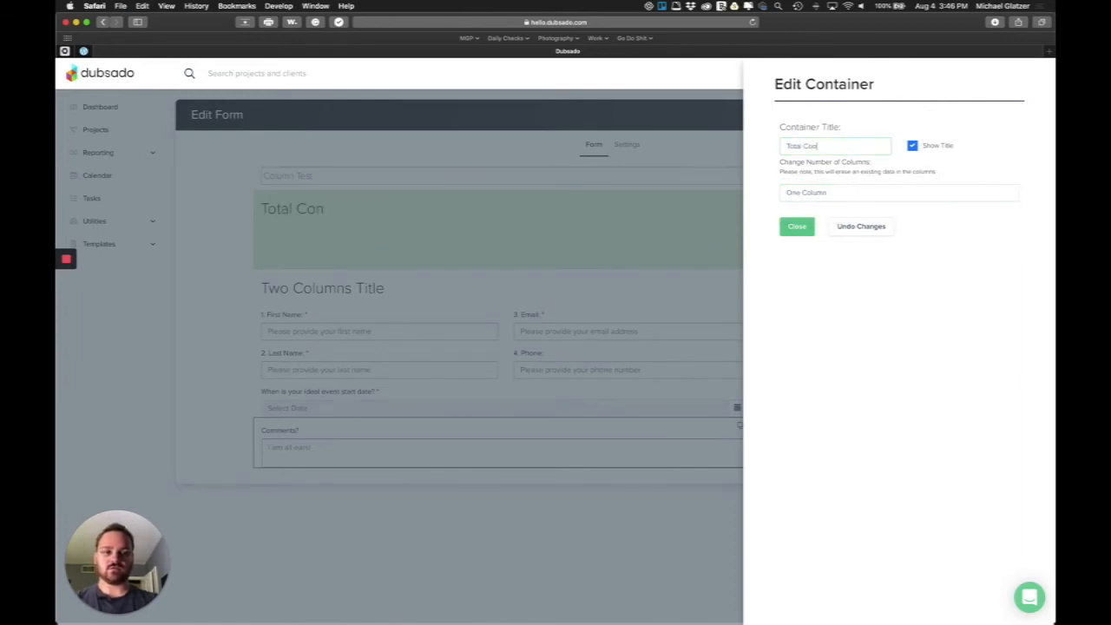
click(796, 226)
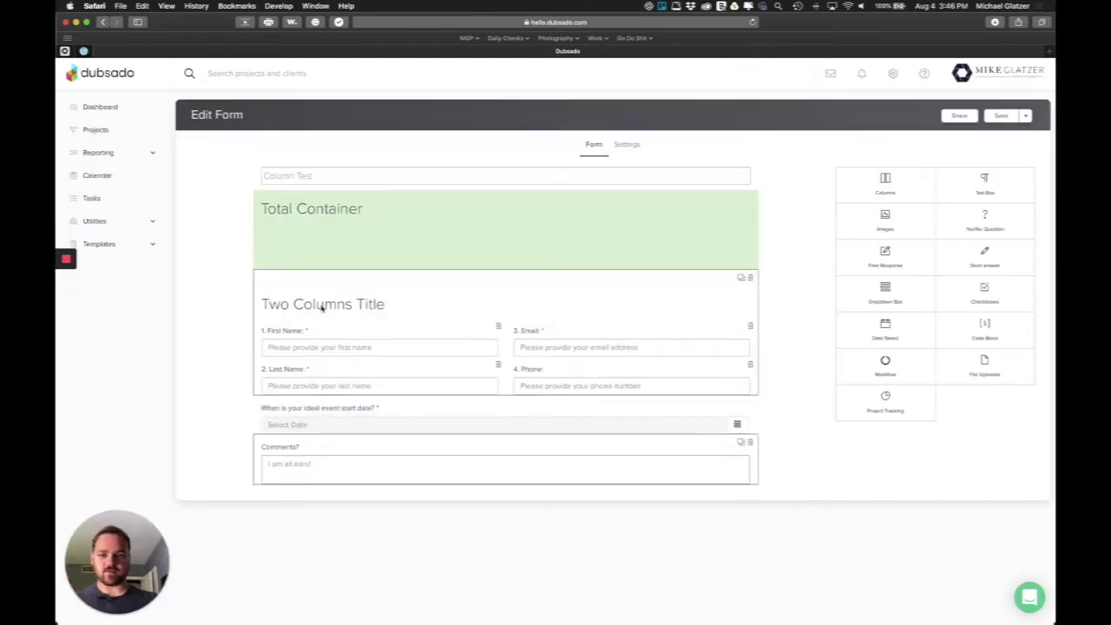
Regroup the fields into a First Name/Last Name row and an Email/Phone row inside Total Container
drag(365, 308, 377, 249)
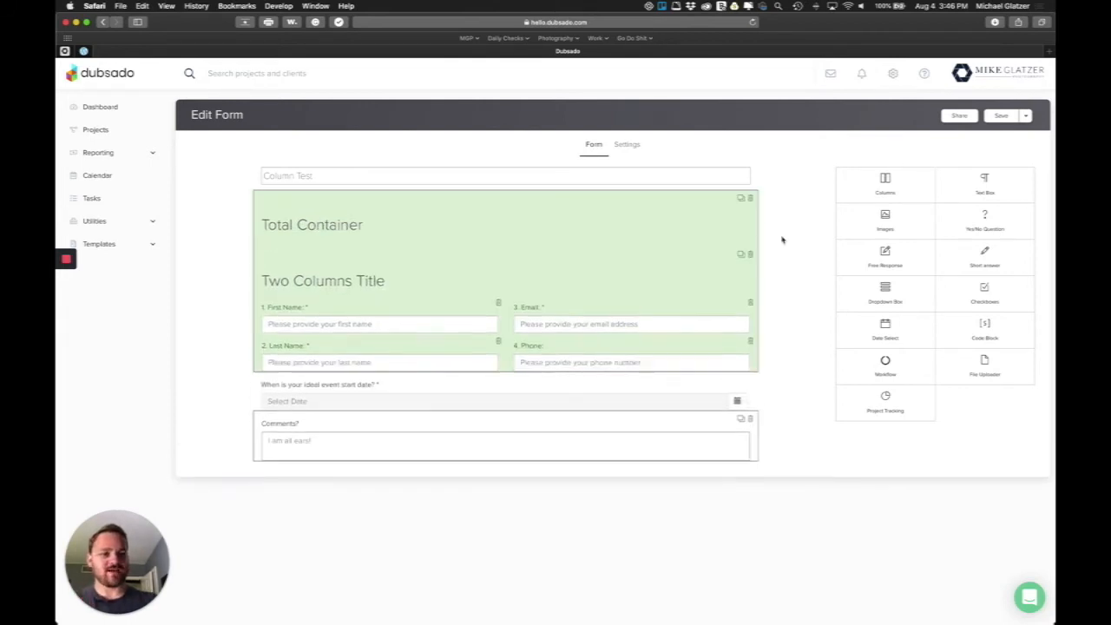
drag(889, 190, 467, 265)
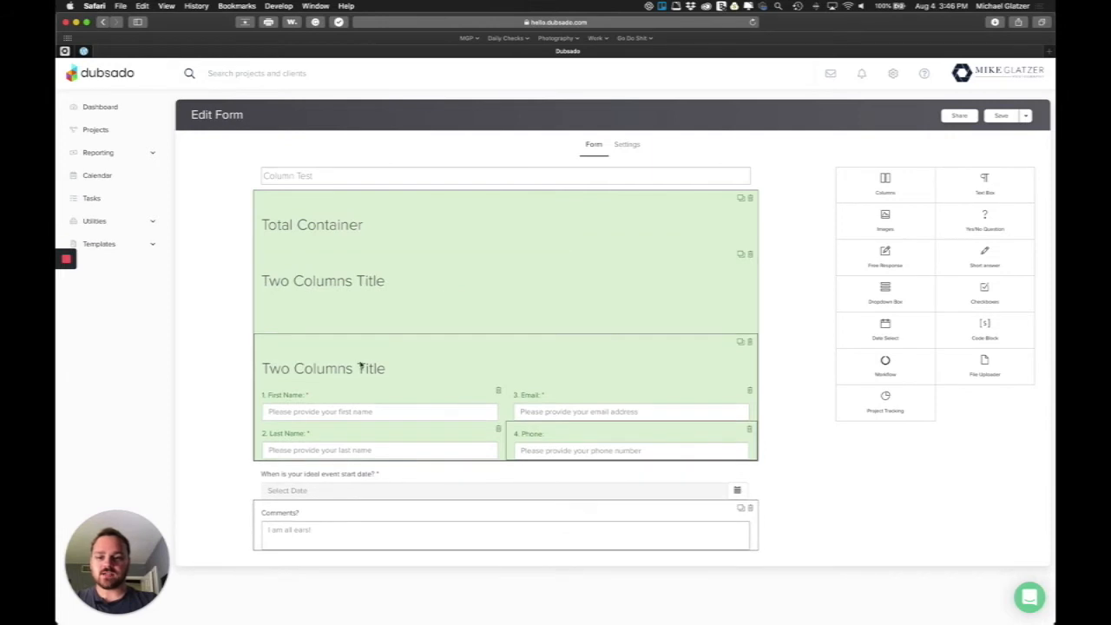
drag(365, 369, 369, 271)
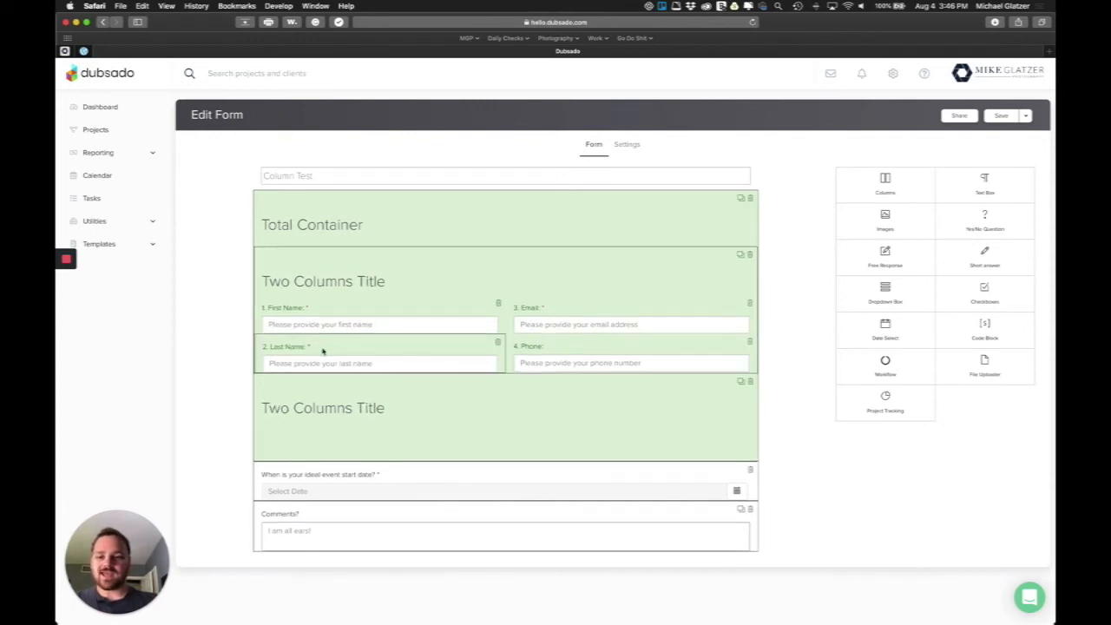
drag(526, 315, 315, 442)
drag(531, 312, 550, 473)
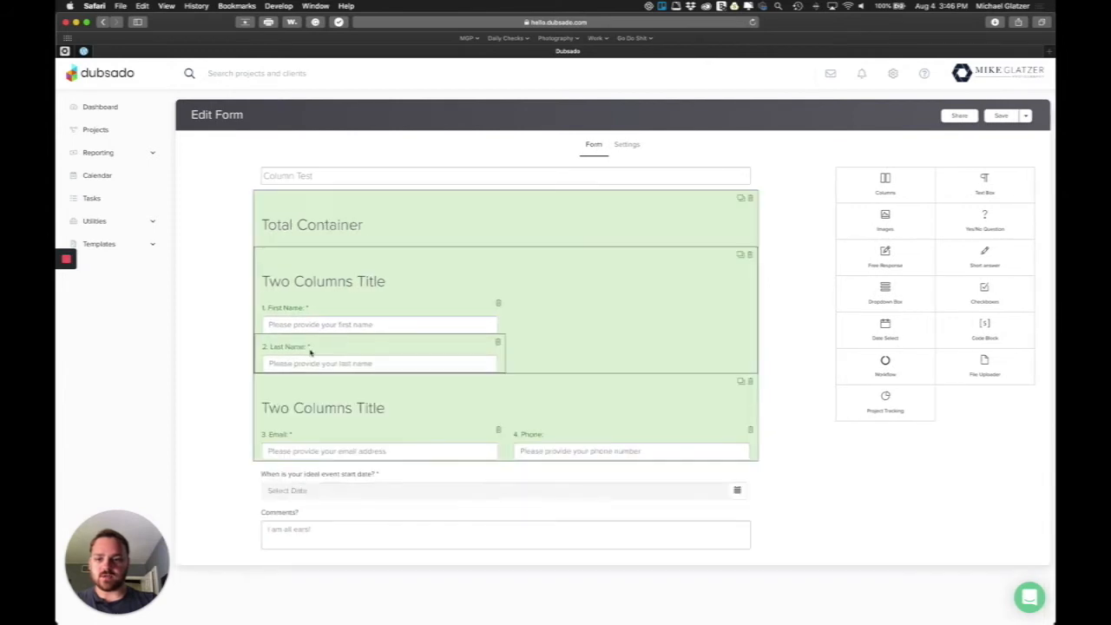
drag(296, 349, 543, 318)
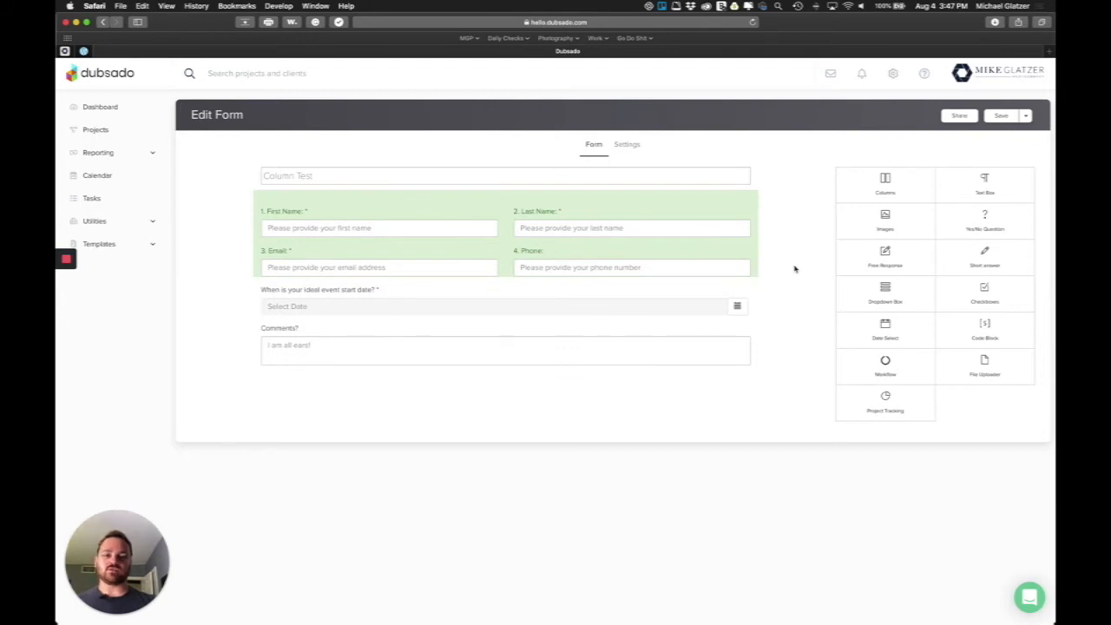
Save the form, overwriting the earlier version, and switch to the Showit editor
click(1001, 117)
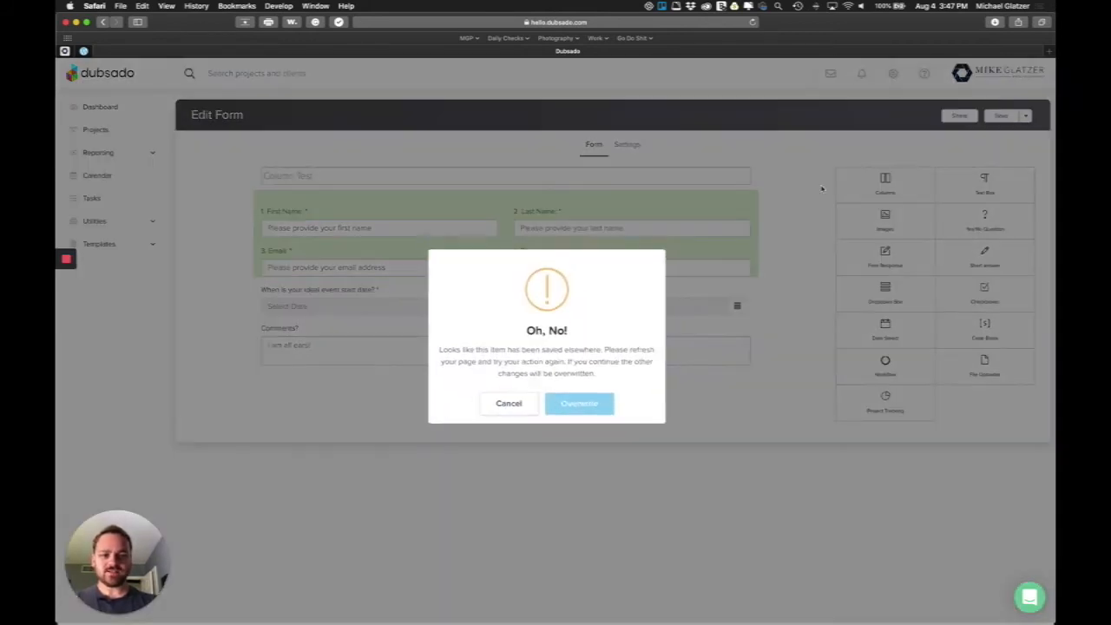
click(586, 412)
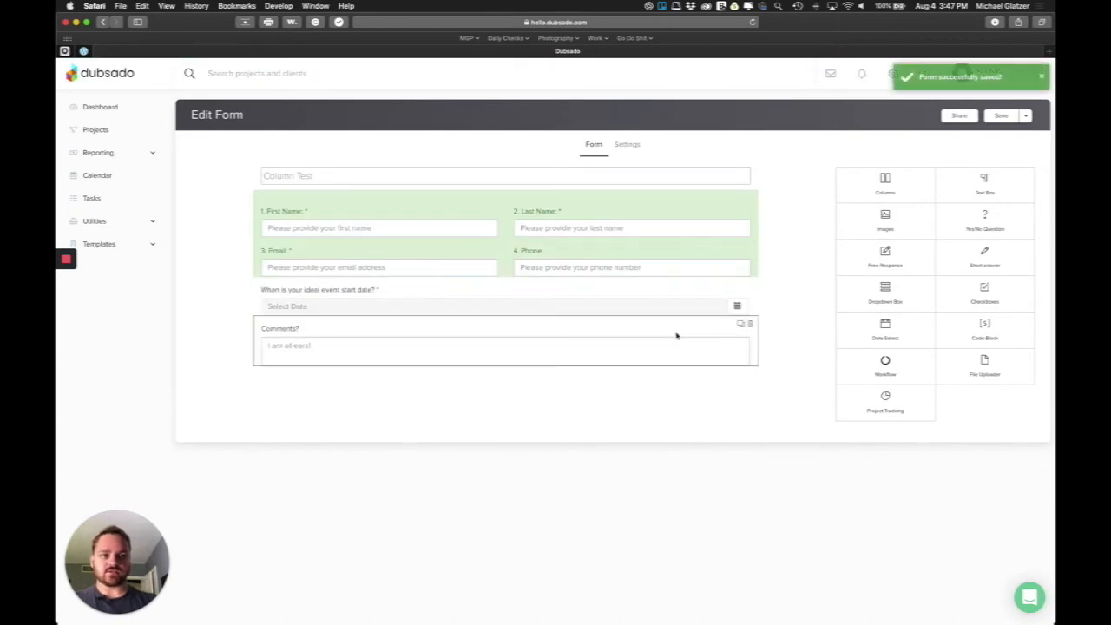
key(ctrl+Up)
click(386, 359)
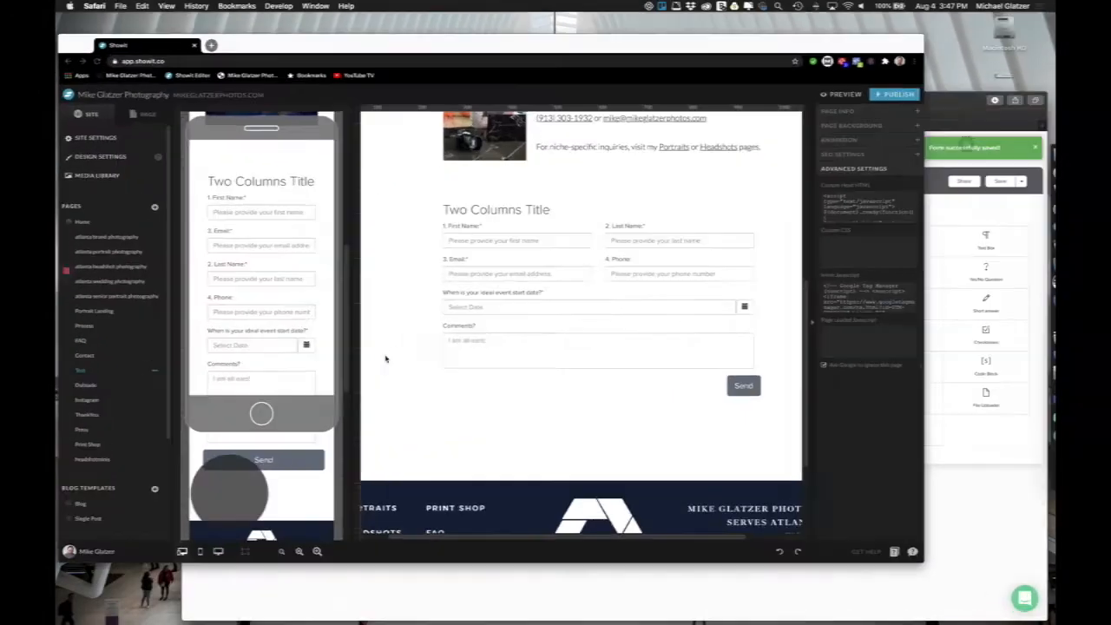
Inspect the embedded form on Showit's Test page, then return to the Dubsado form editor
click(103, 384)
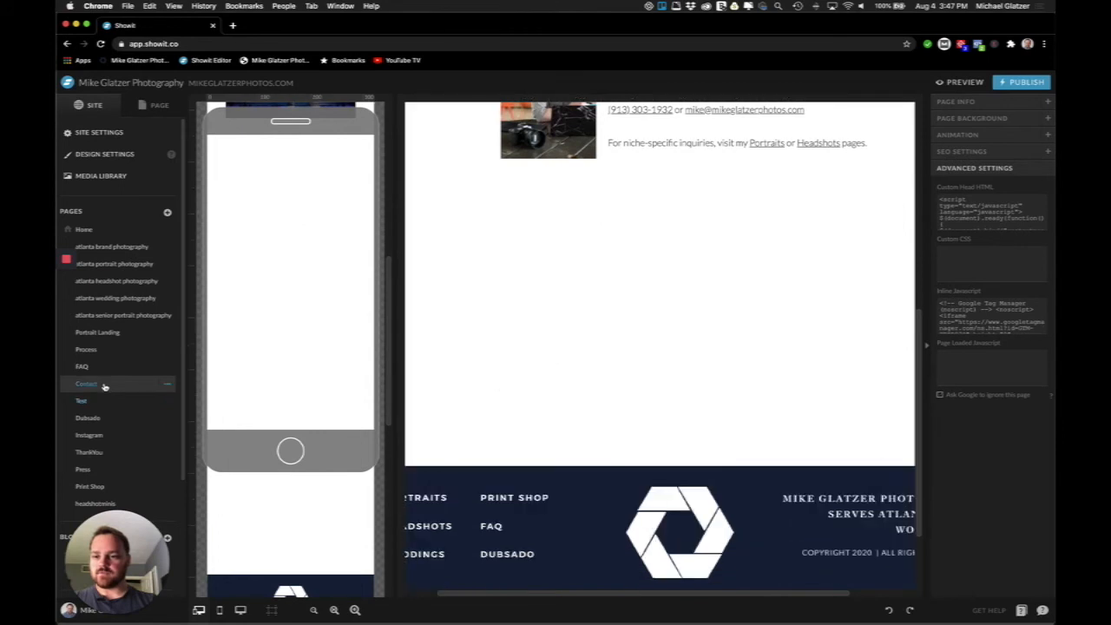
click(97, 401)
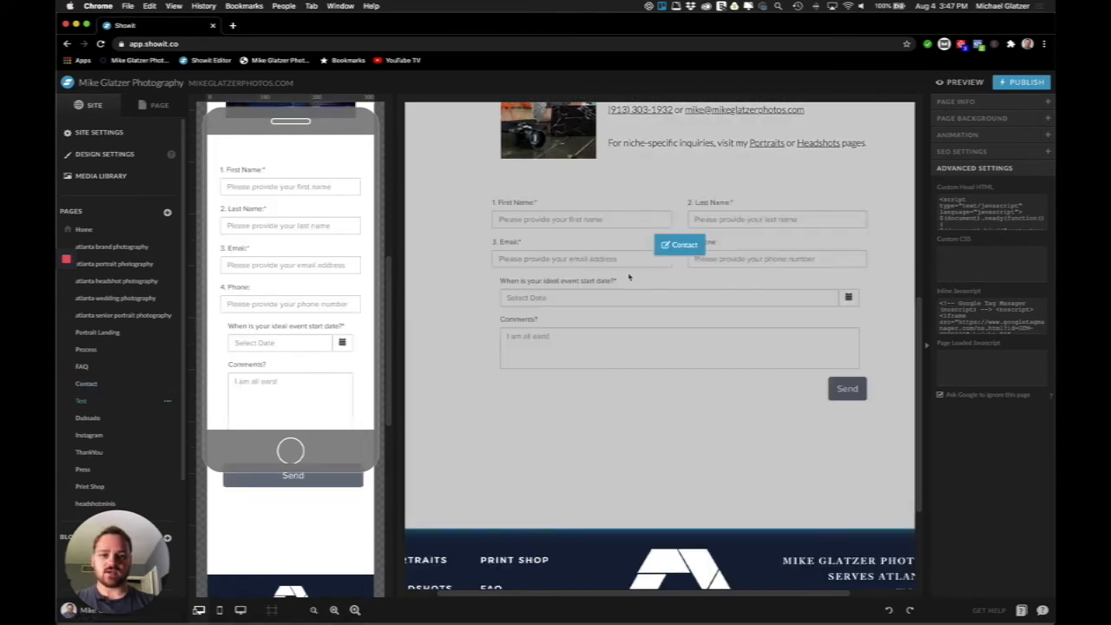
scroll(629, 277, up, 2)
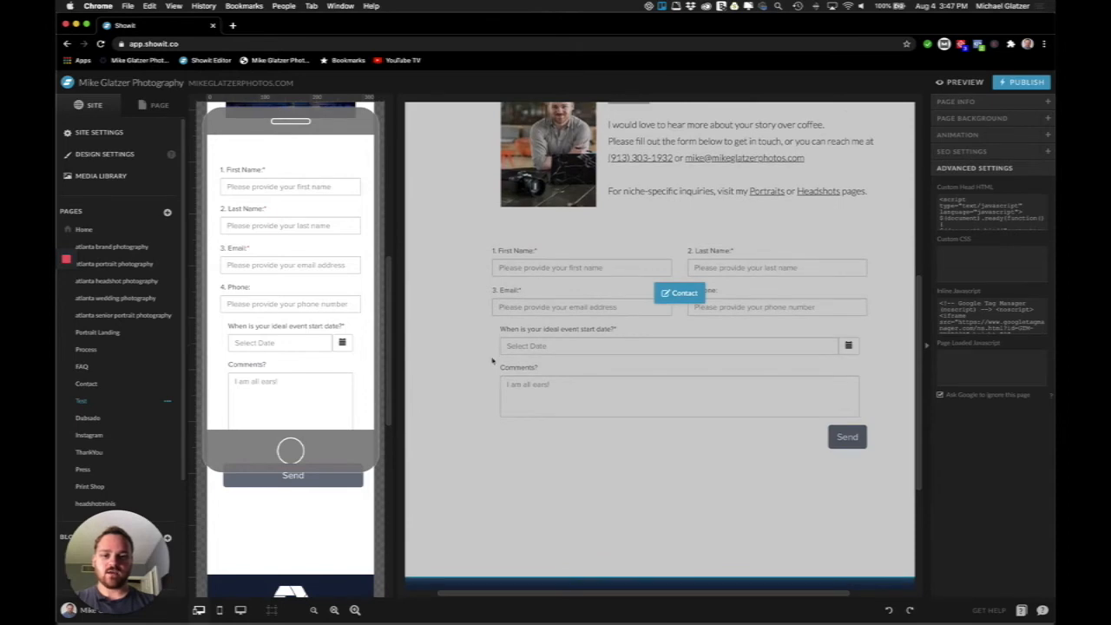
click(492, 361)
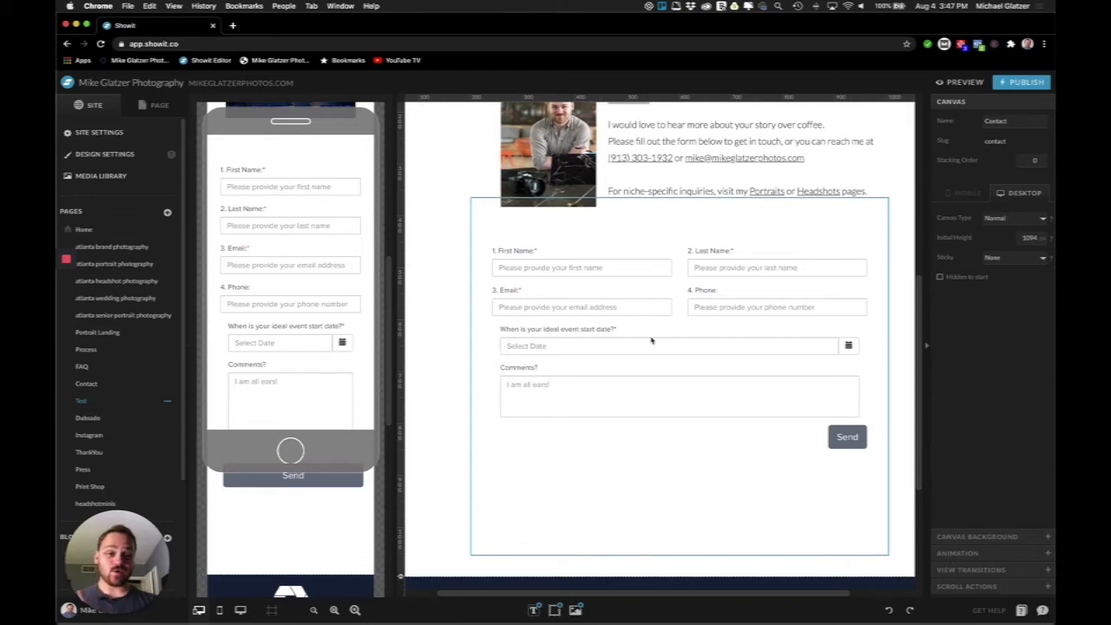
key(ctrl+Up)
click(482, 322)
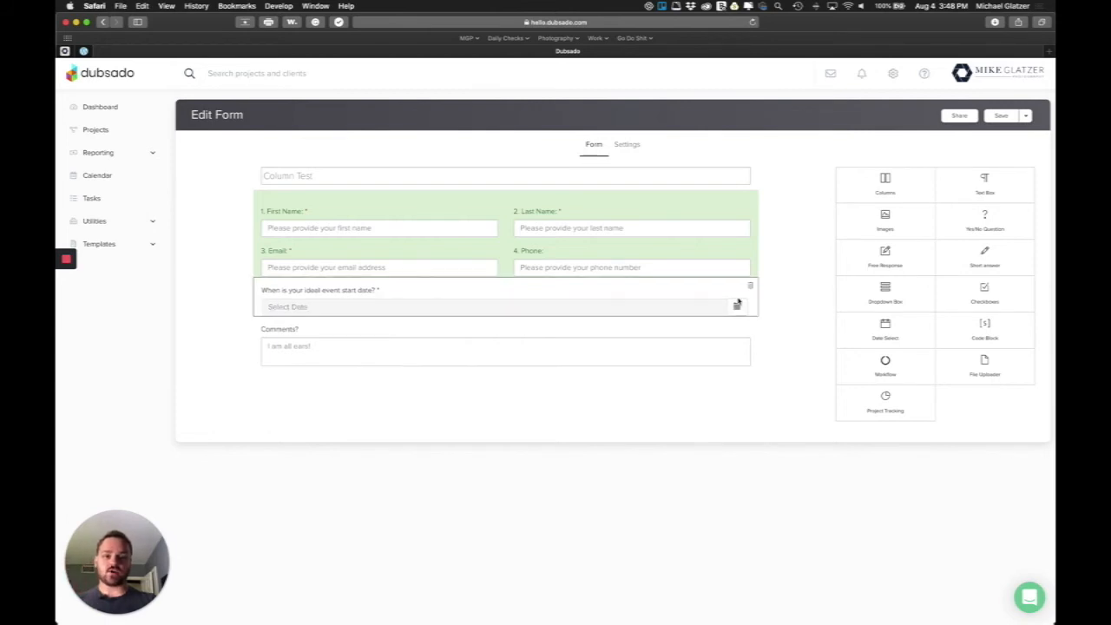
Add a three-column row to the form with a new short answer question in it
mouse_move(402, 228)
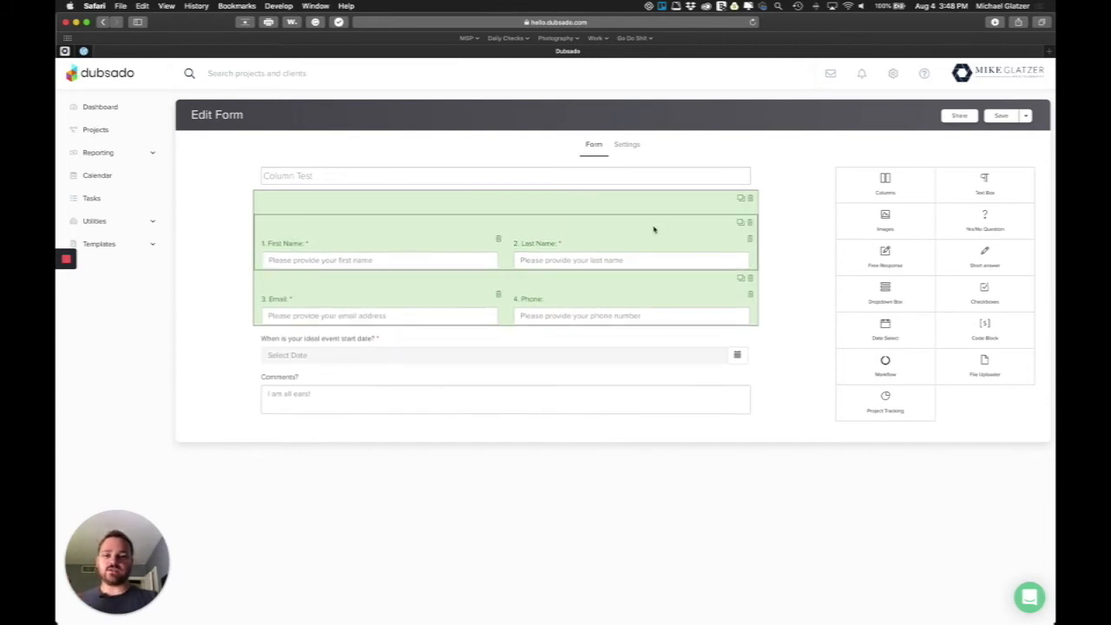
drag(859, 189, 496, 292)
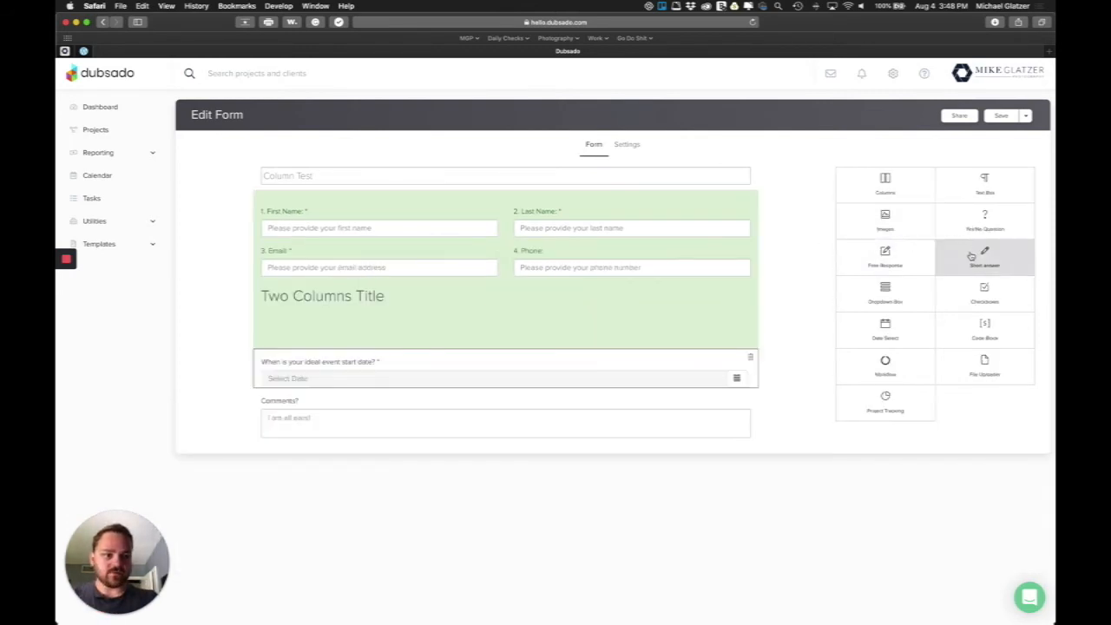
drag(984, 255, 325, 390)
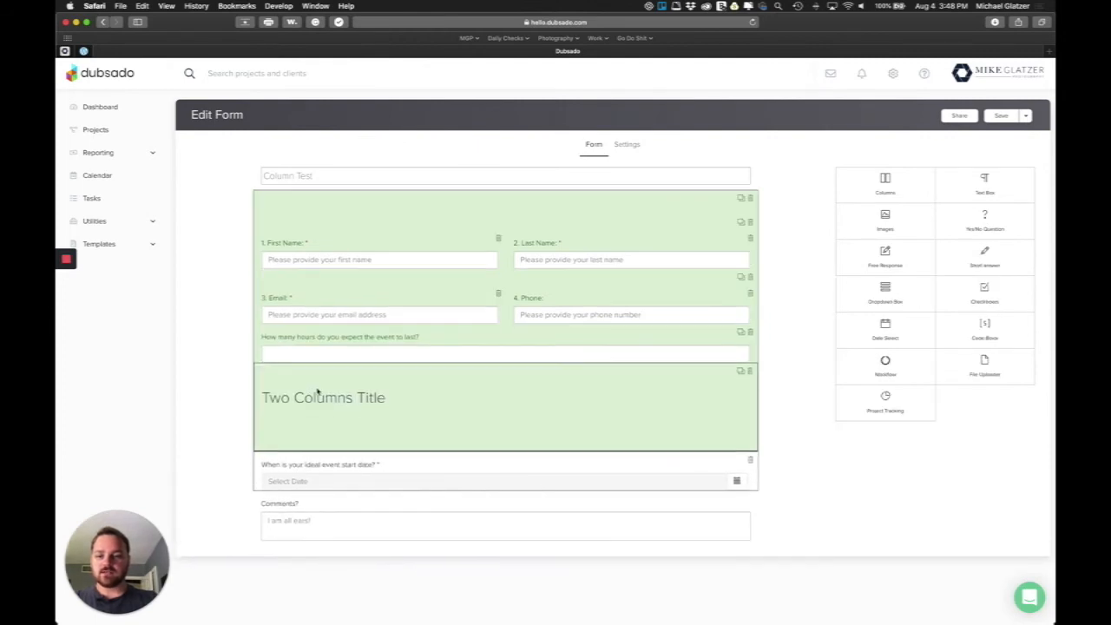
click(328, 388)
click(825, 192)
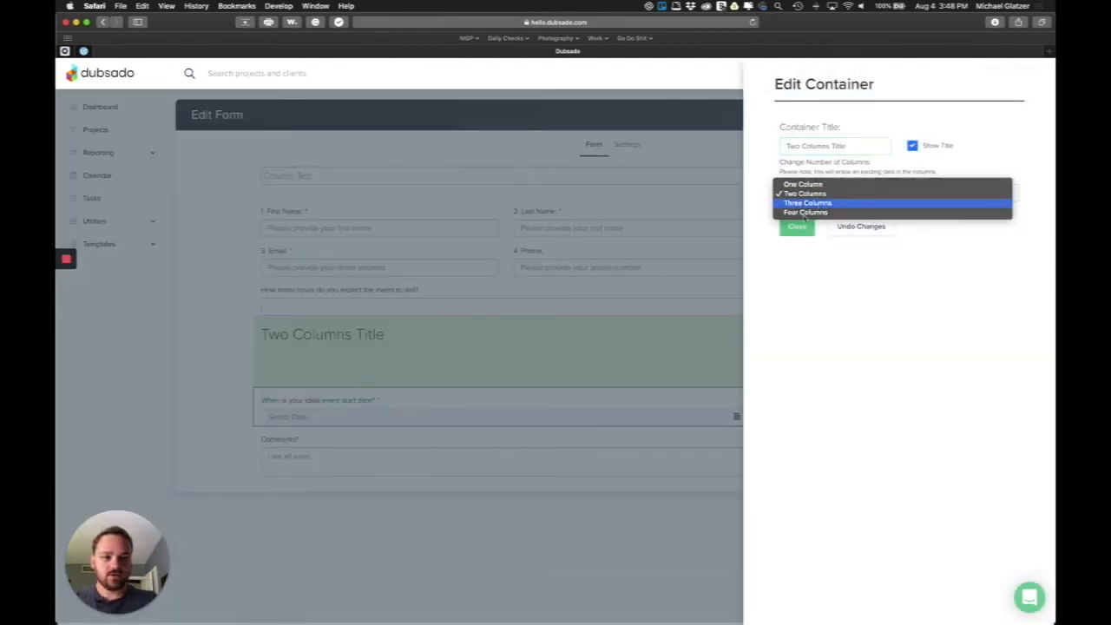
click(825, 204)
click(797, 227)
Move the hours question into the row's left column and rename it '3. Address'
drag(409, 341, 324, 394)
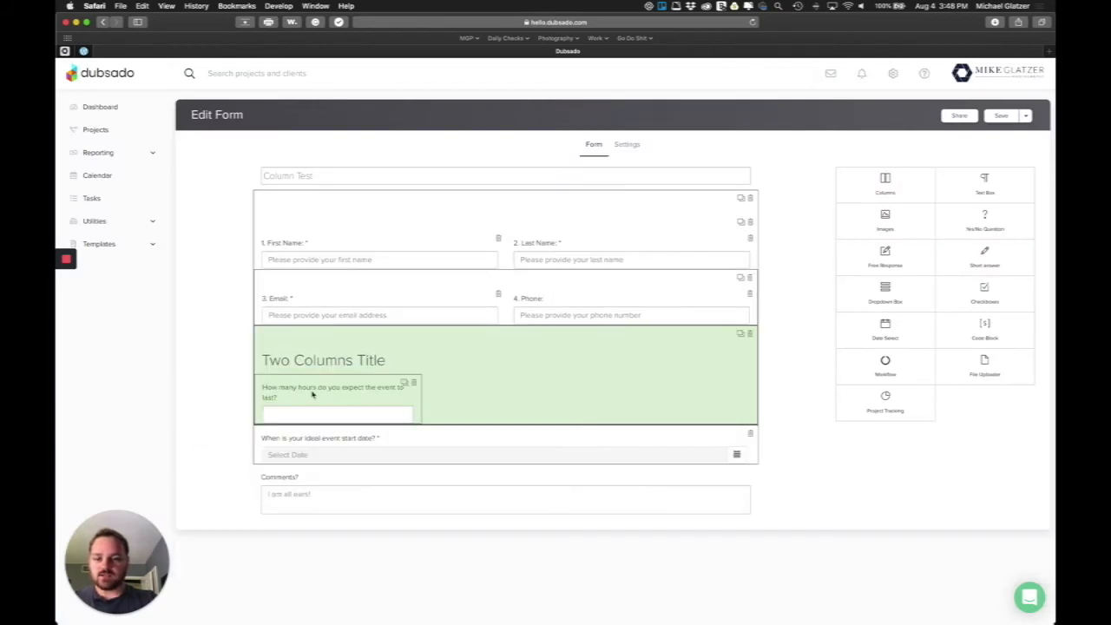
click(314, 395)
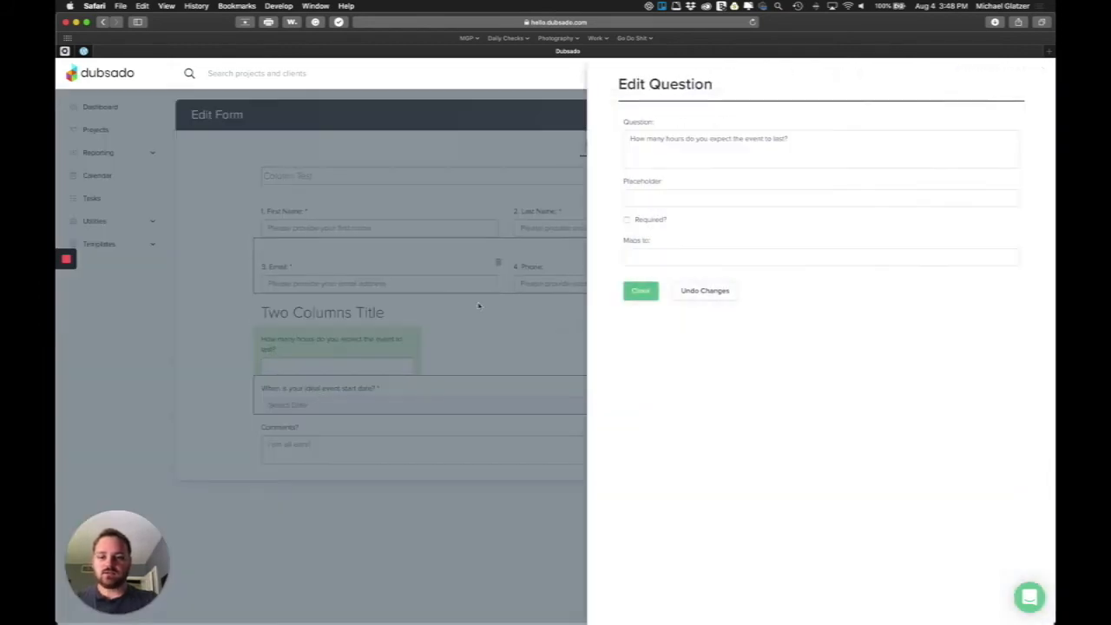
click(632, 141)
text(3.)
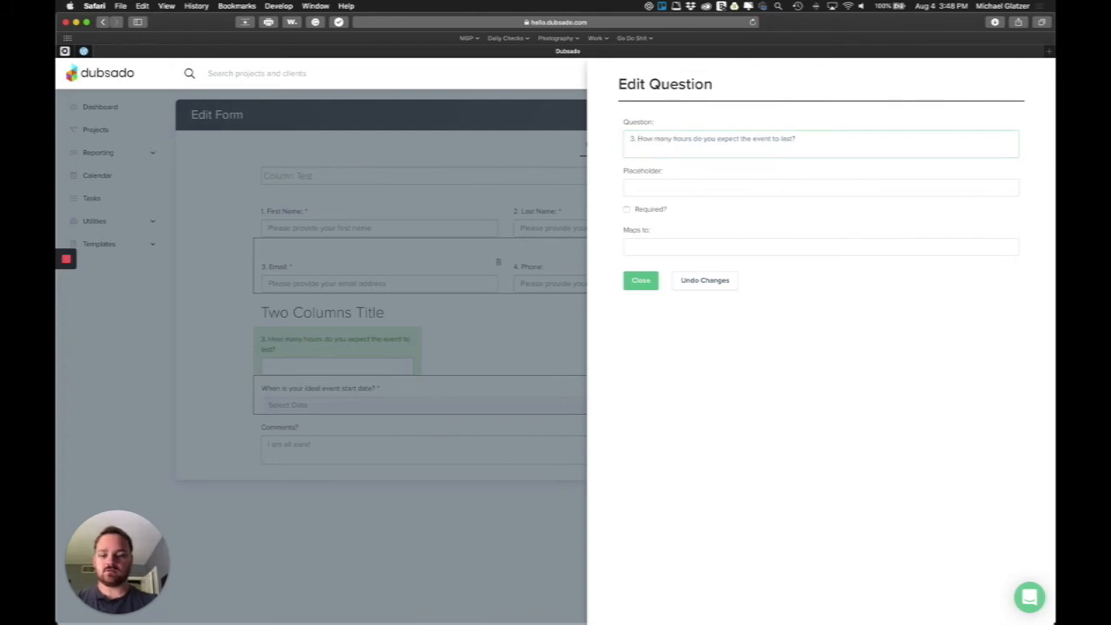
key(super+a)
text(3)
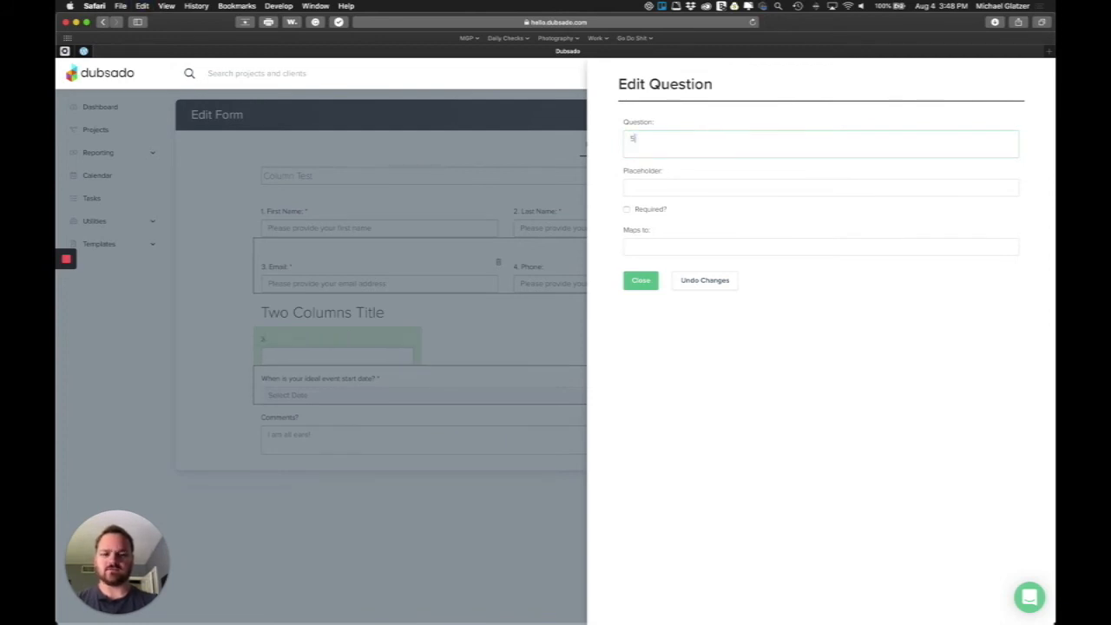
text(. )
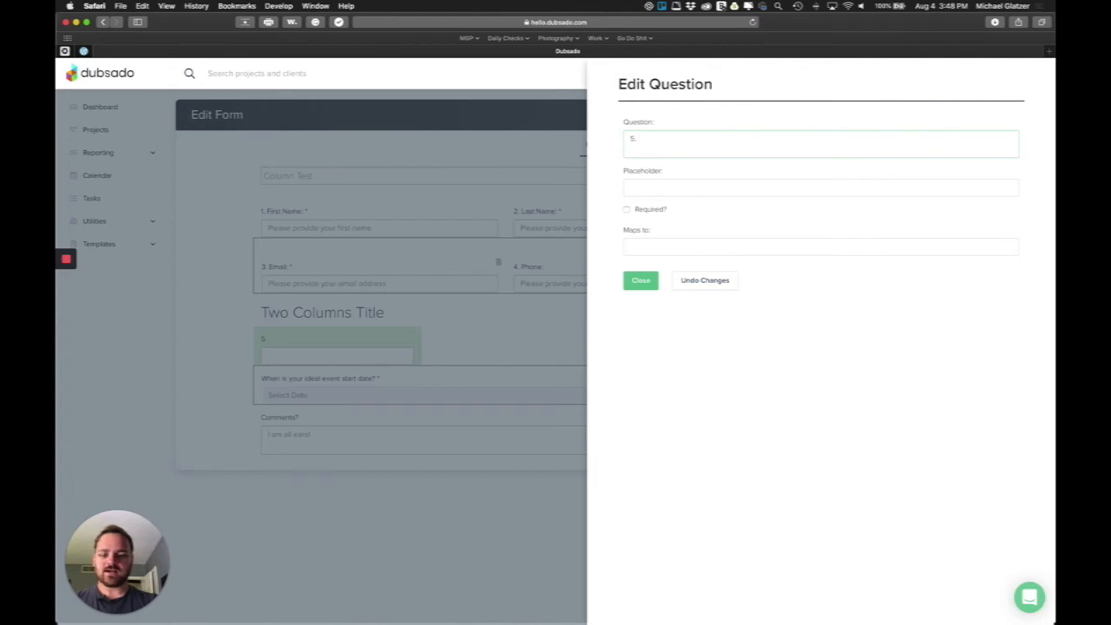
text(Address)
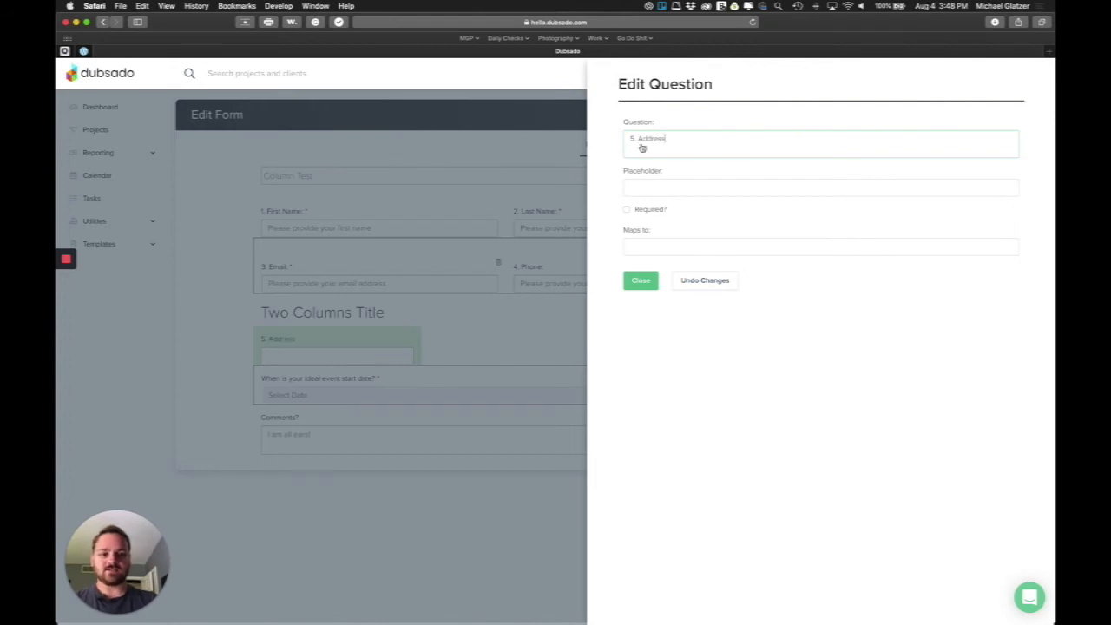
click(640, 280)
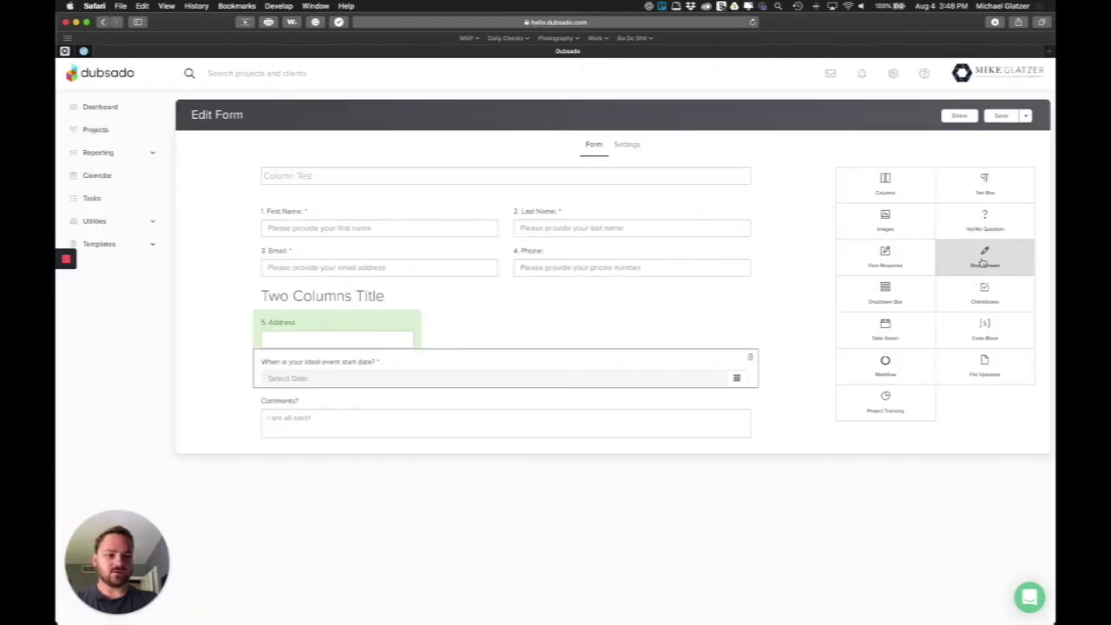
Add a second short answer beside Address as the City question, numbered '6.'
drag(984, 258, 496, 343)
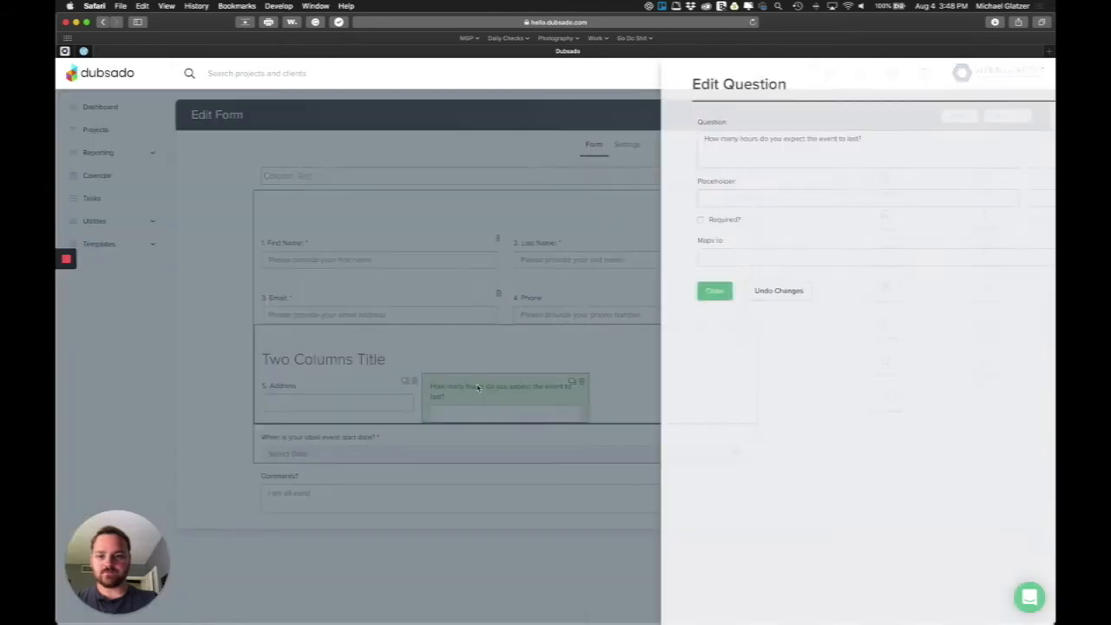
click(479, 387)
click(650, 146)
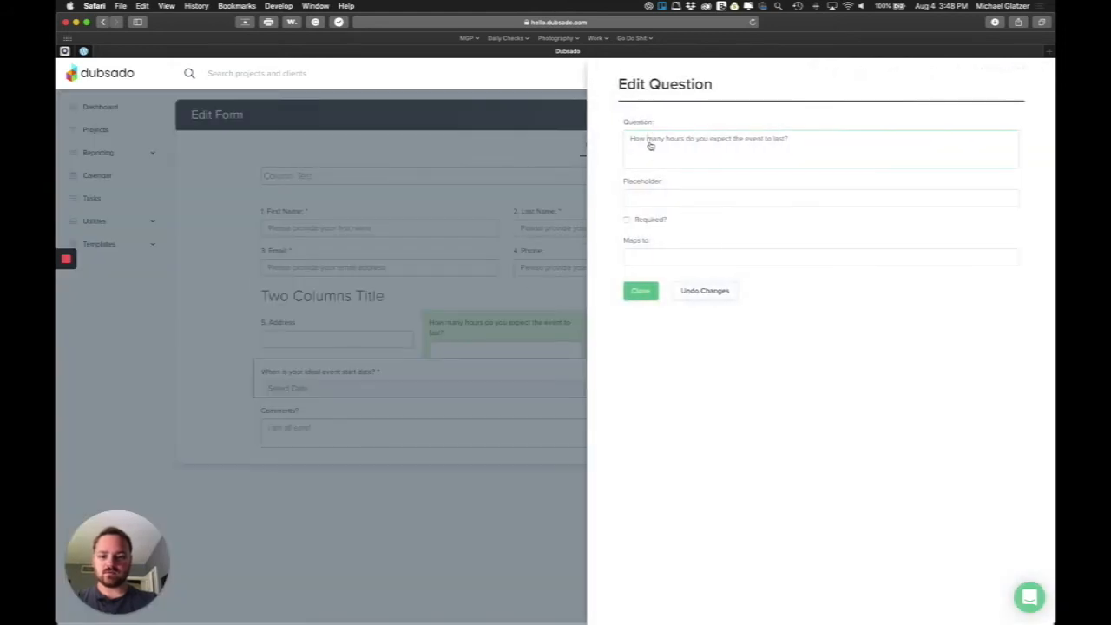
key(super+a)
text(6.)
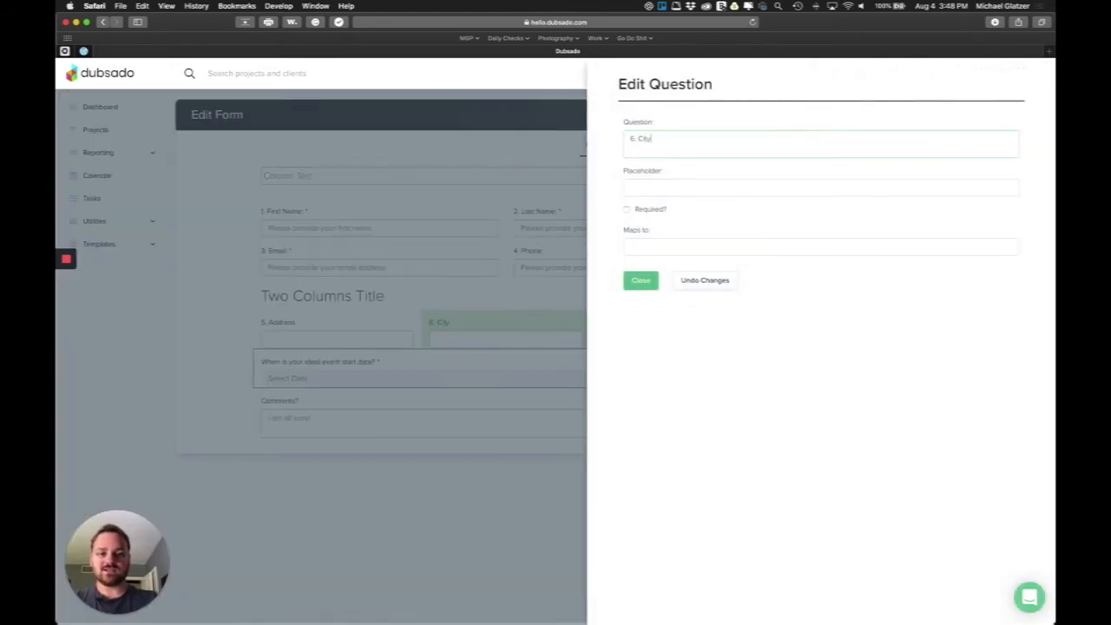
click(641, 280)
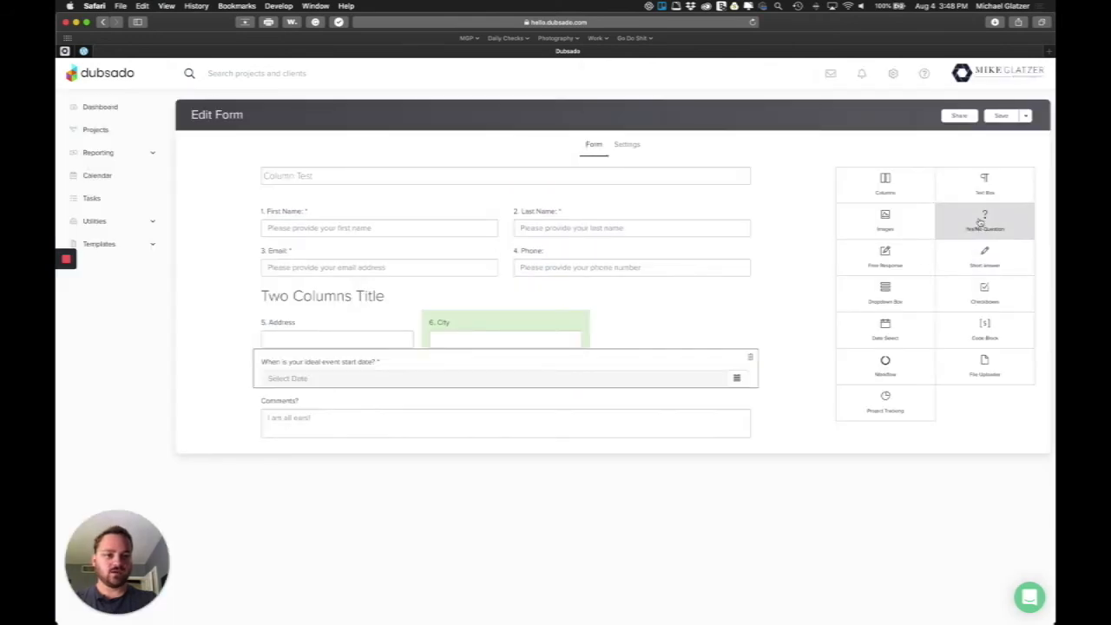
Add a third short answer beside City and name it 'State'
drag(980, 261, 677, 338)
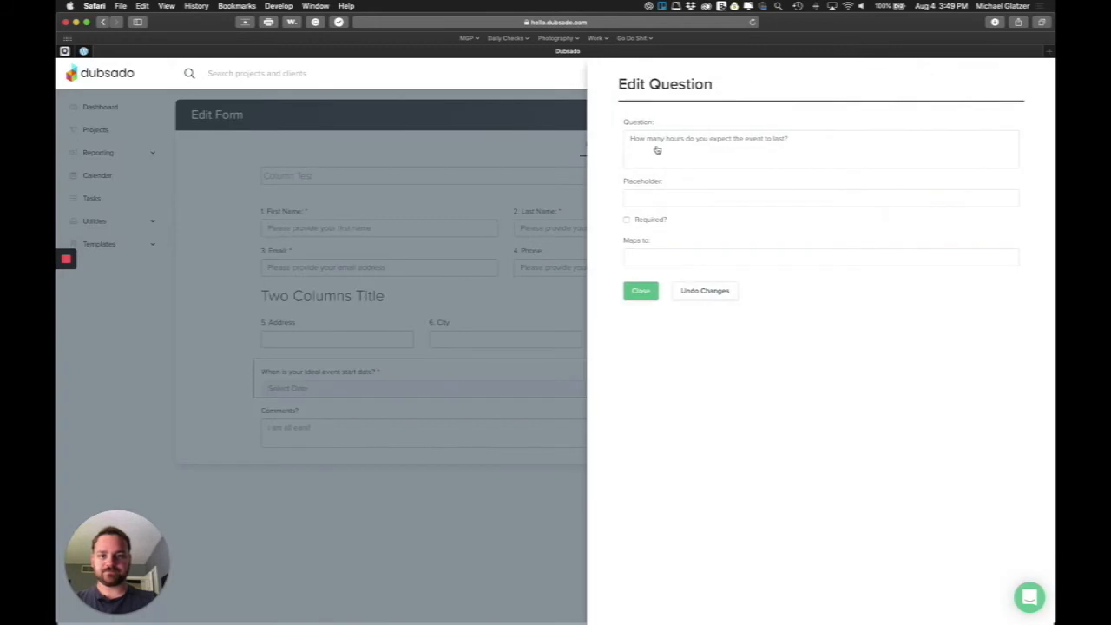
triple_click(657, 144)
text(State)
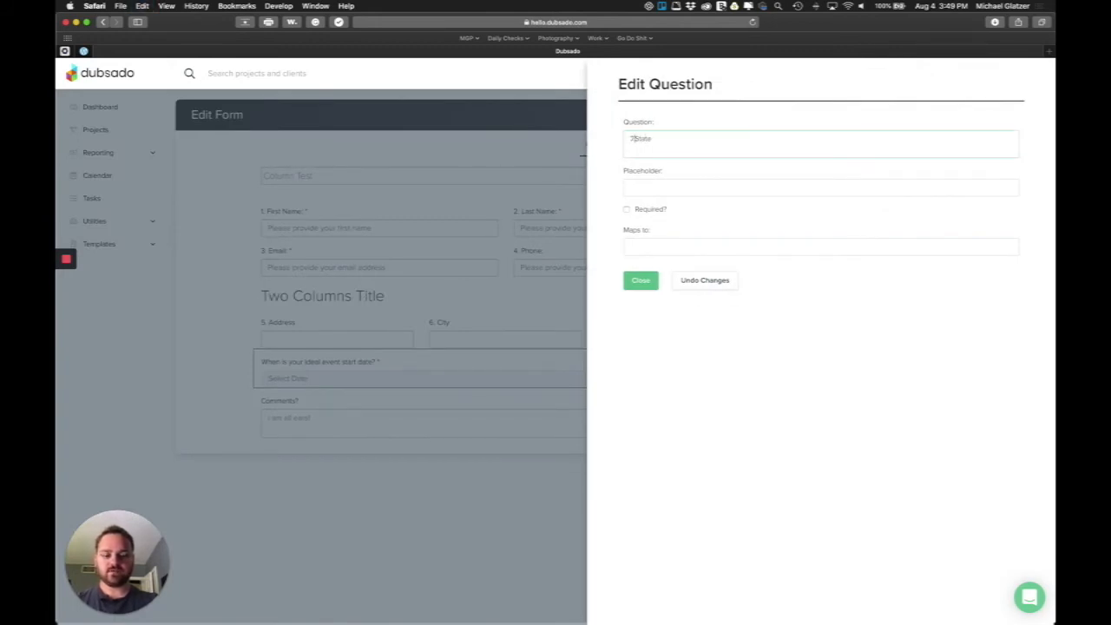
click(641, 279)
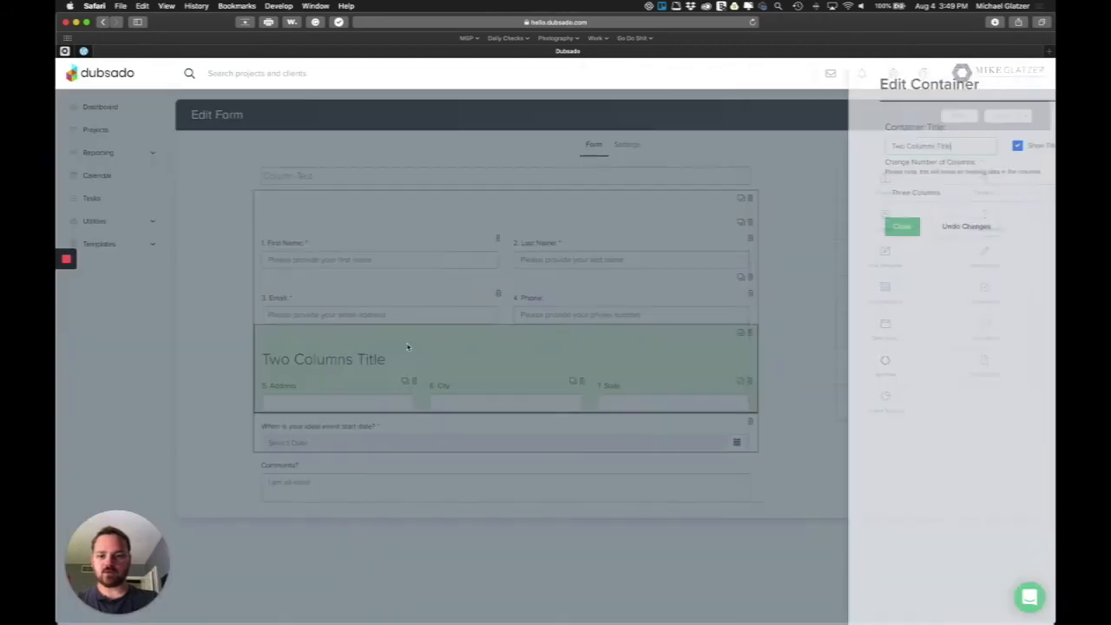
Confirm the Address row container's three-column settings and save the Column Test form
click(409, 347)
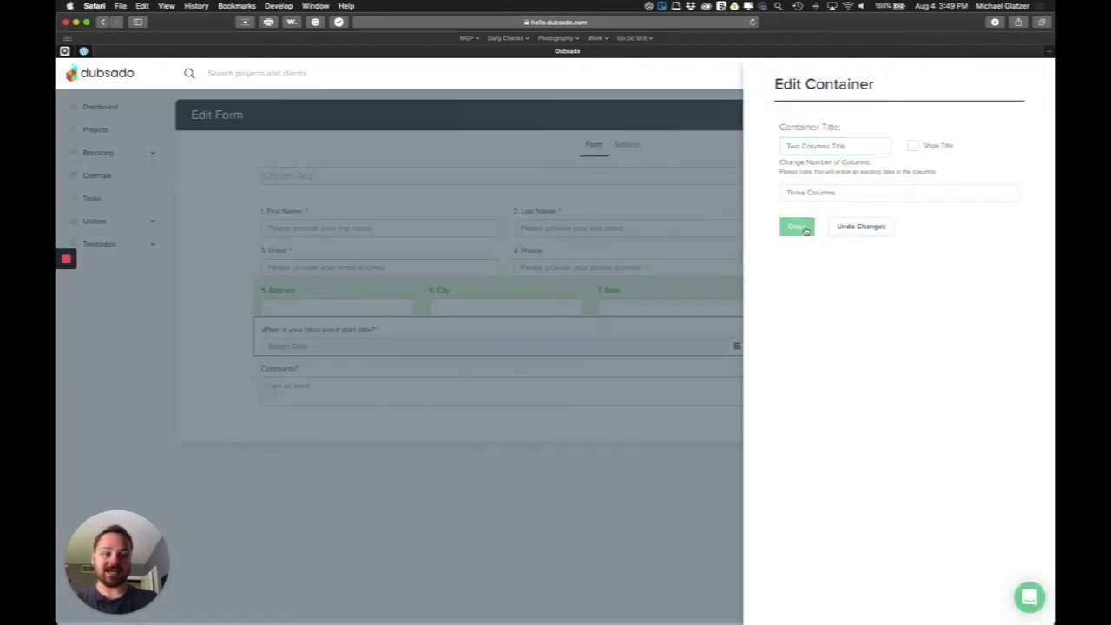
click(797, 226)
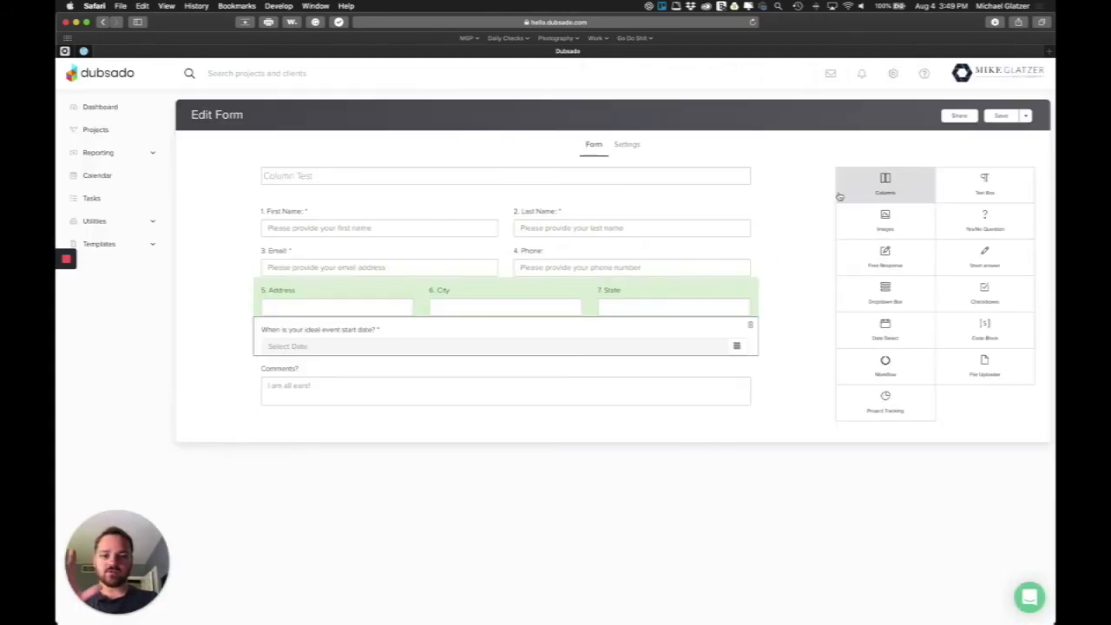
click(999, 118)
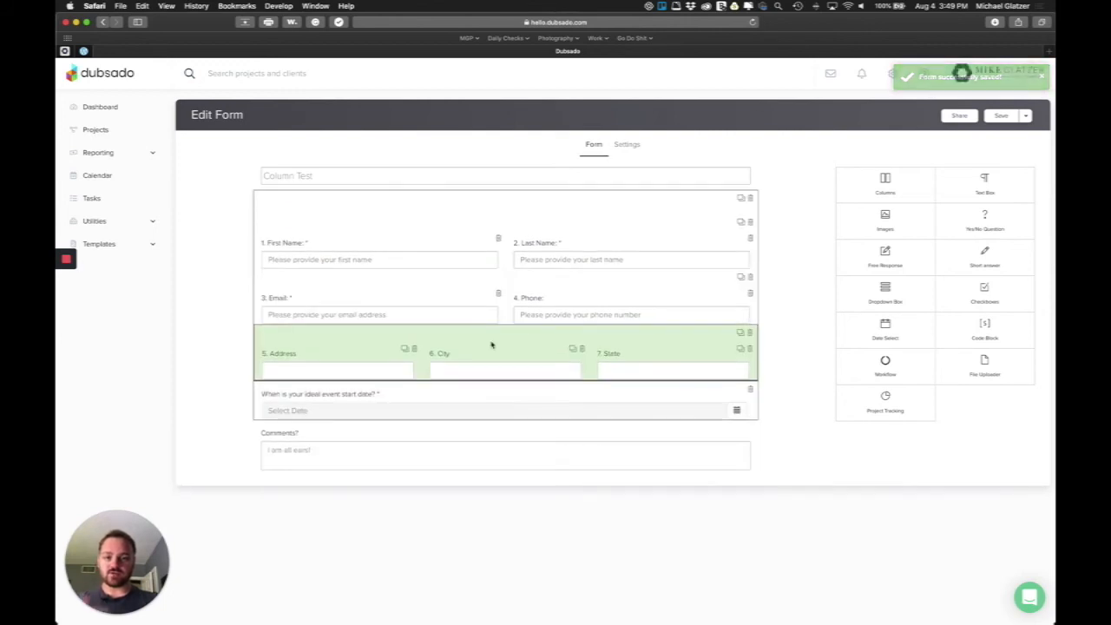
mouse_move(1031, 318)
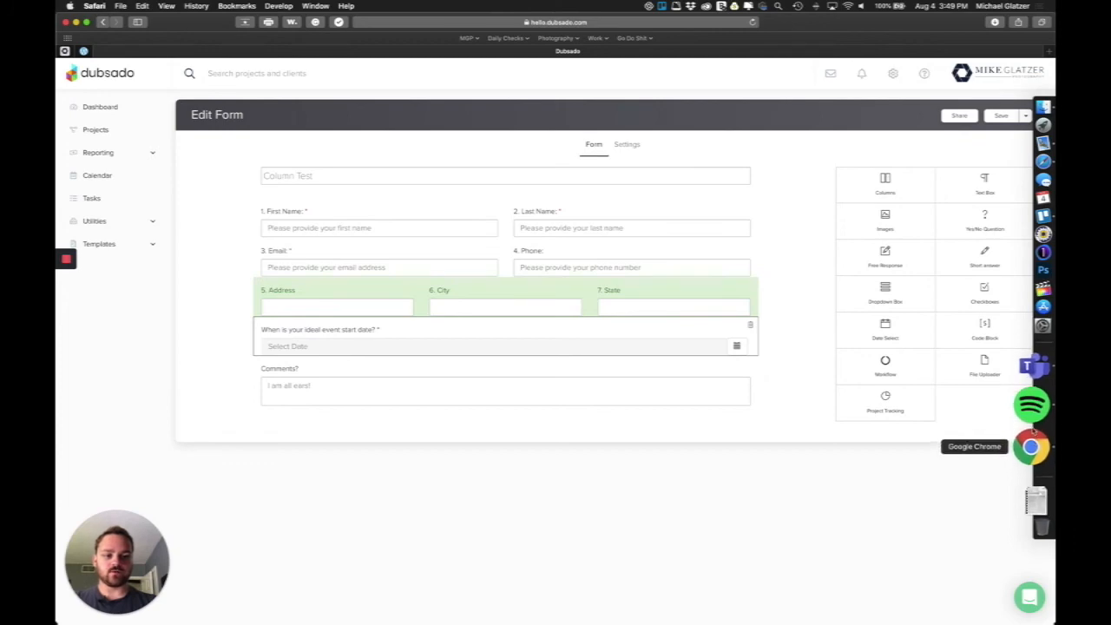
Open Showit's Test page and check the embedded form's Address, City and State fields
click(1031, 452)
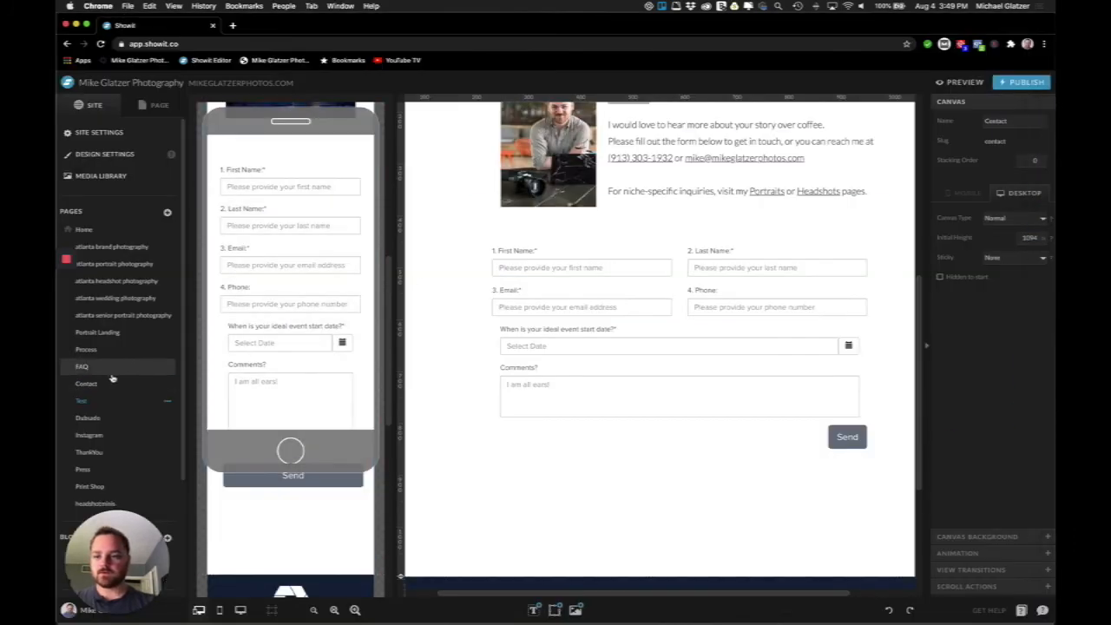
click(111, 384)
click(105, 402)
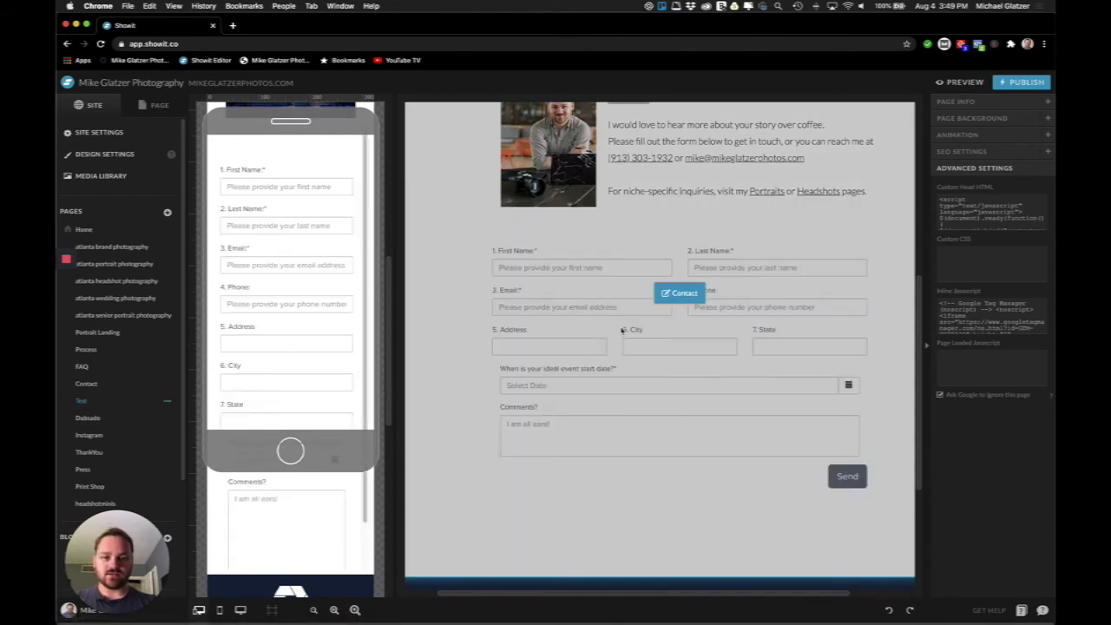
scroll(291, 252, down, 3)
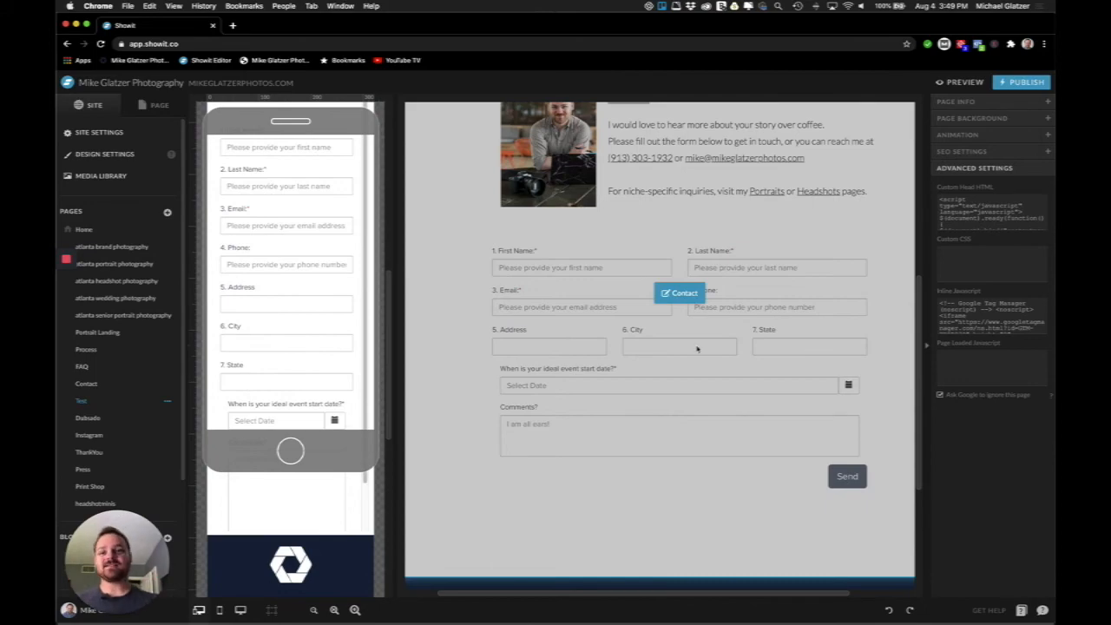
key(ctrl+Up)
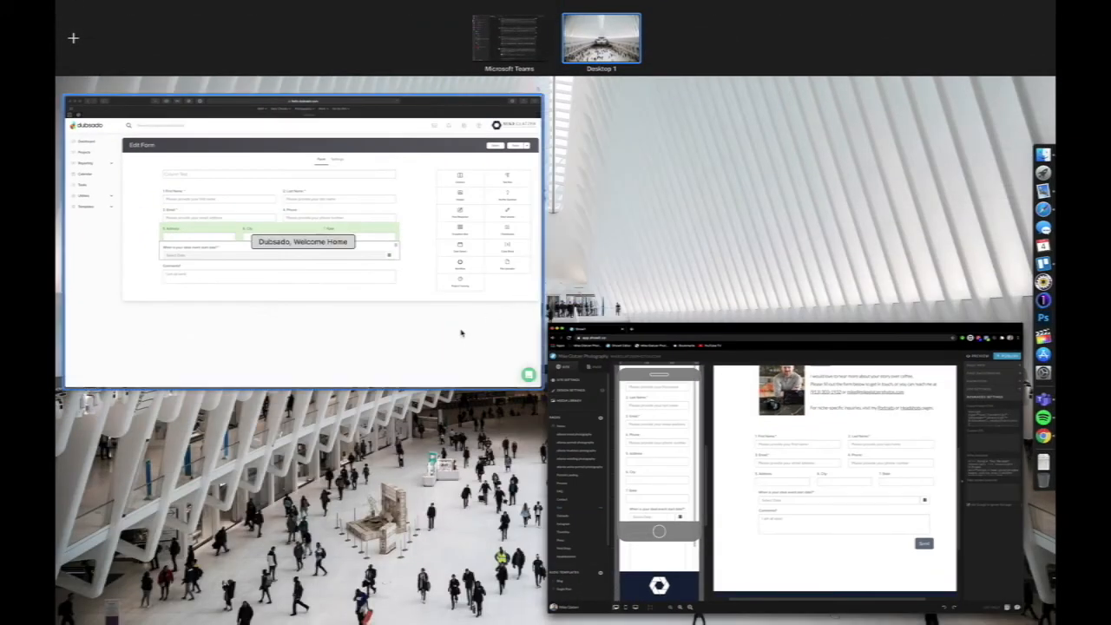
Bring the Dubsado Column Test form forward to review it, then return to Showit
click(458, 329)
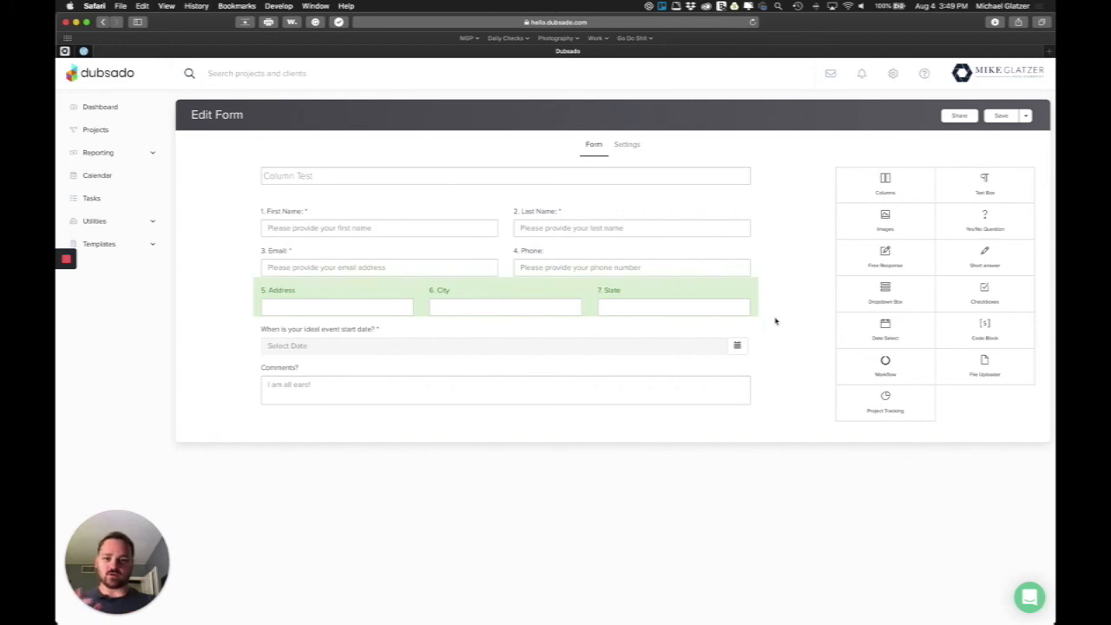
mouse_move(1046, 337)
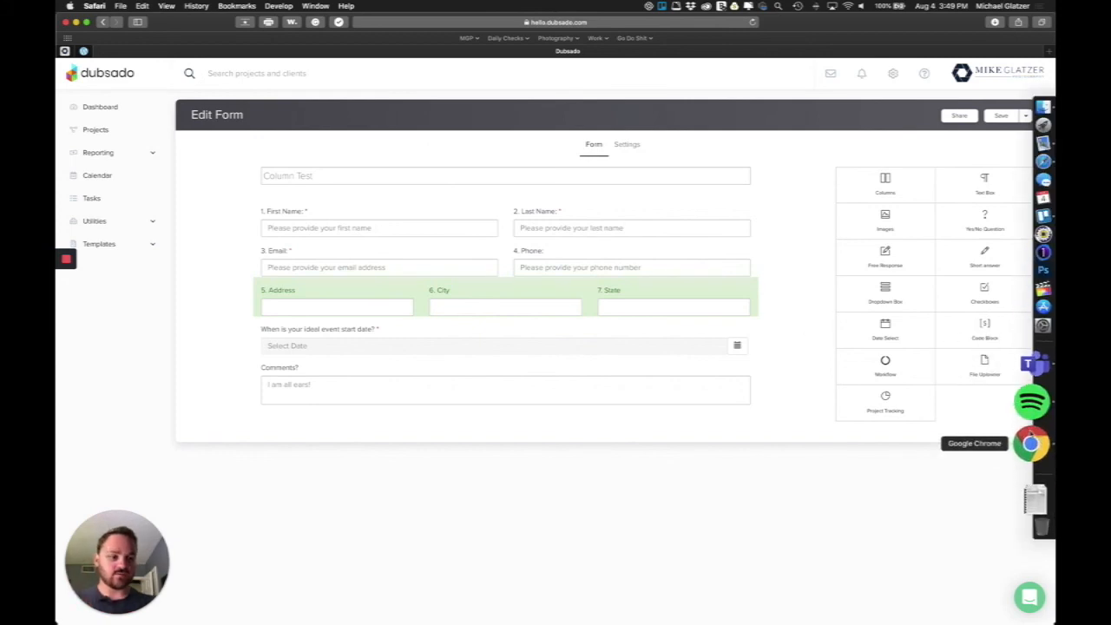
click(1031, 443)
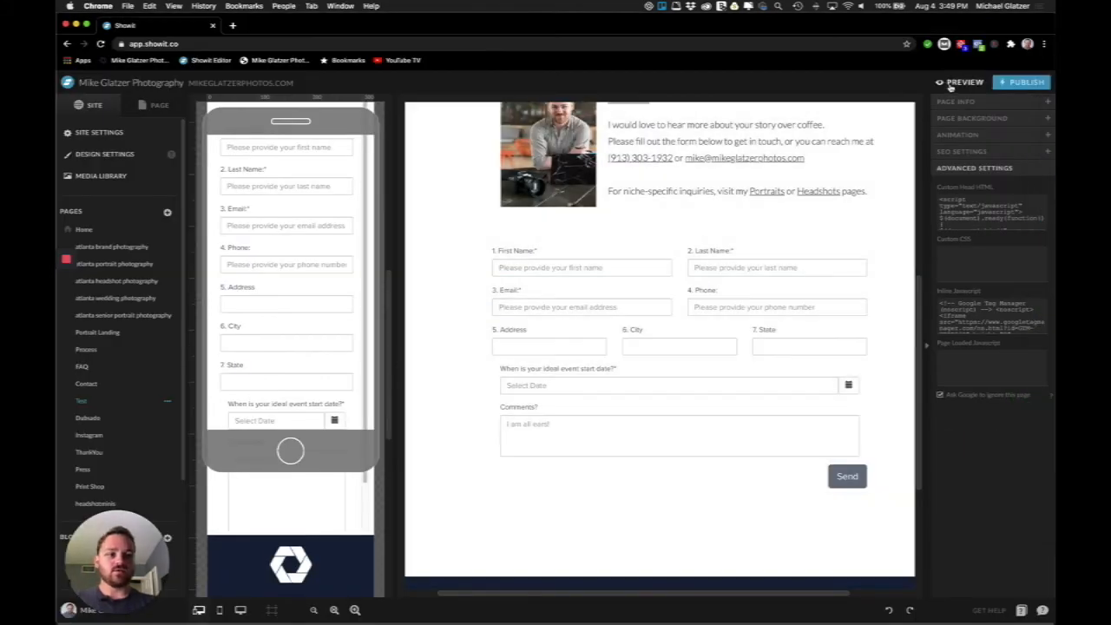
Preview the Test page, scrolling the mobile layout, then switch to the desktop layout
click(946, 84)
scroll(540, 343, down, 10)
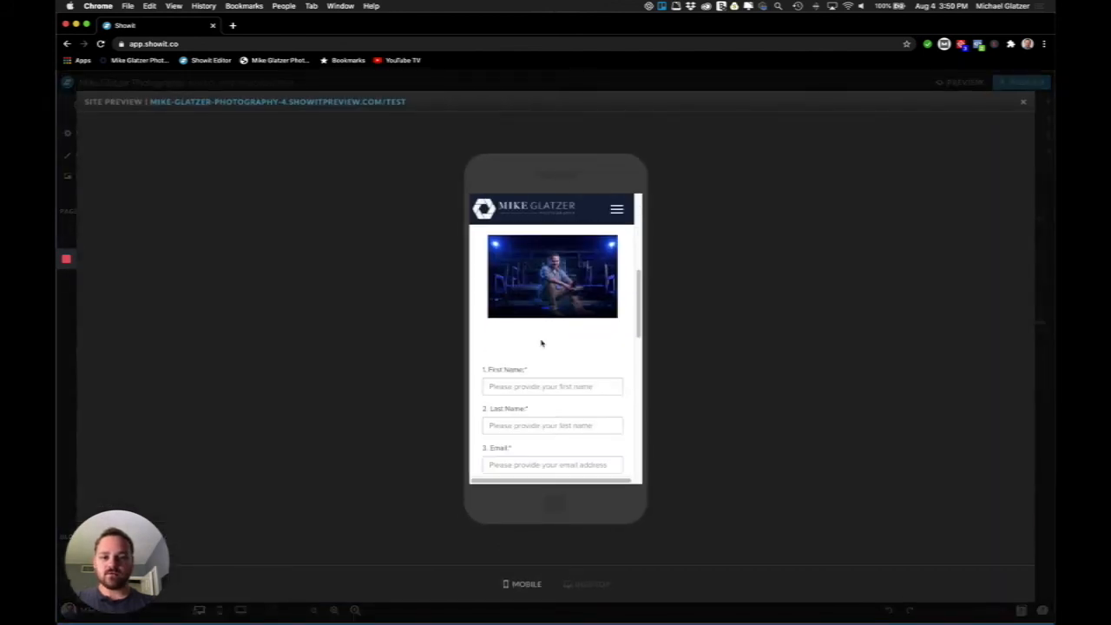
scroll(541, 343, down, 3)
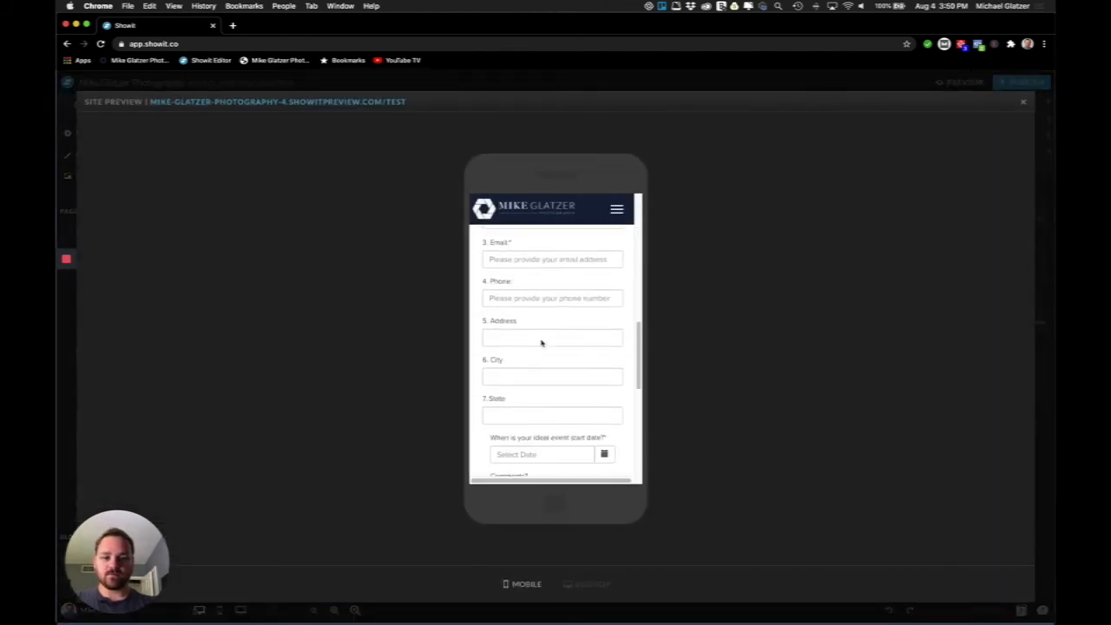
click(578, 584)
scroll(449, 339, up, 3)
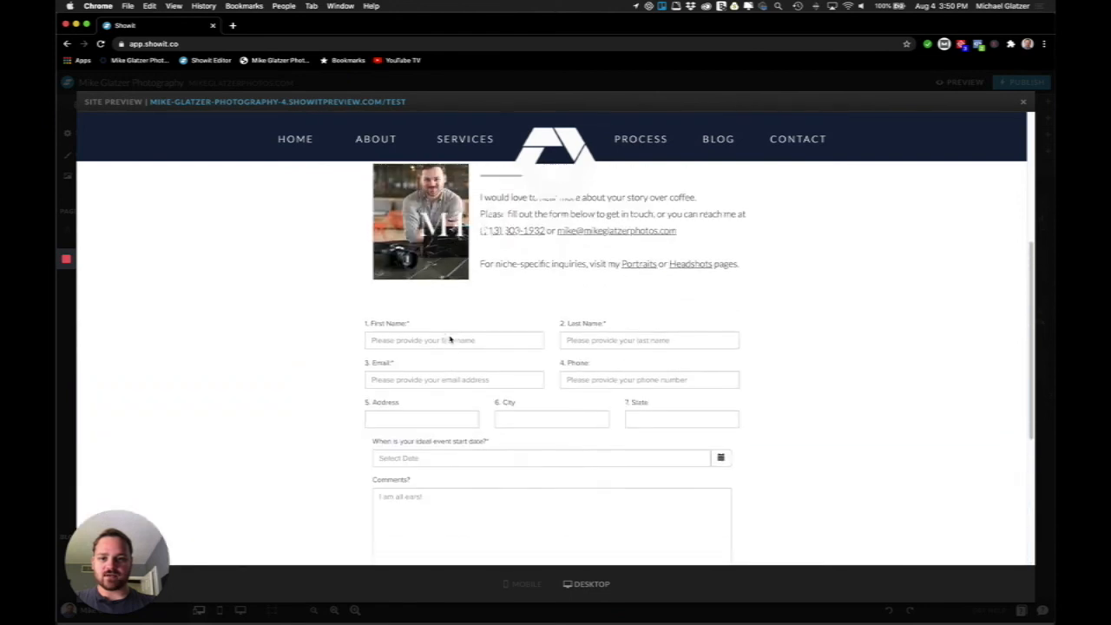
Fill in the first name, last name, email and phone fields, then tab past Address, City and State
click(434, 346)
key(Tab)
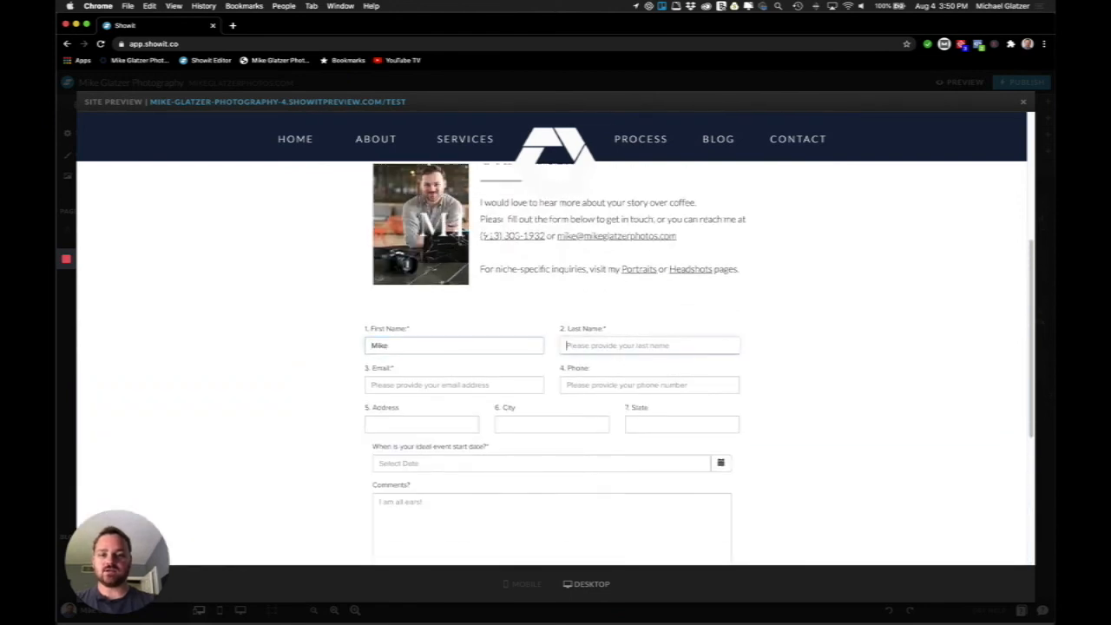
key(Tab)
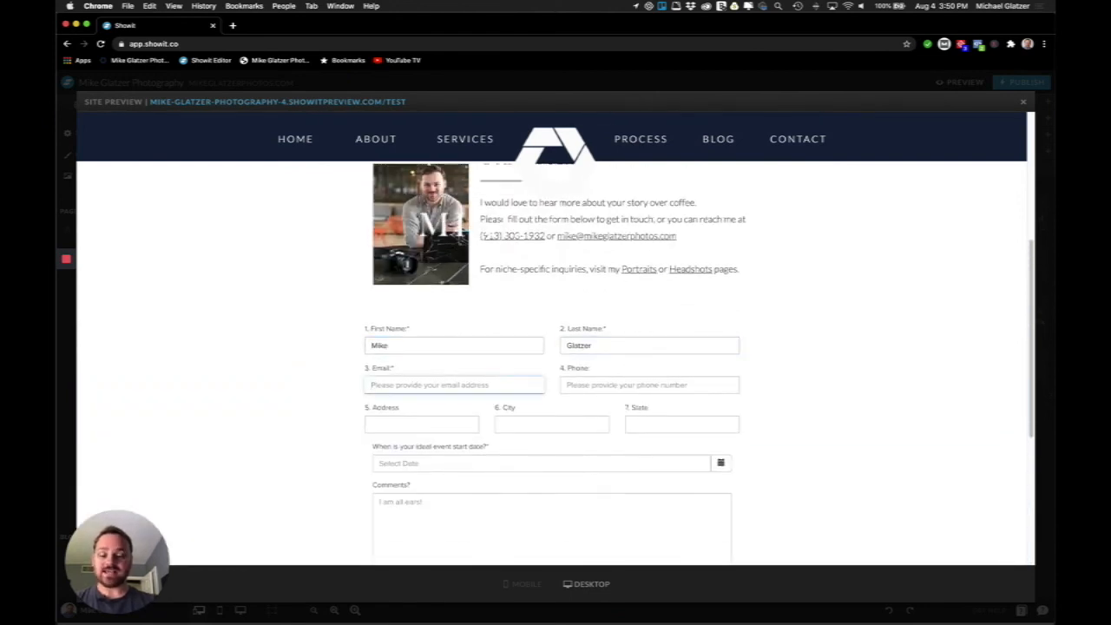
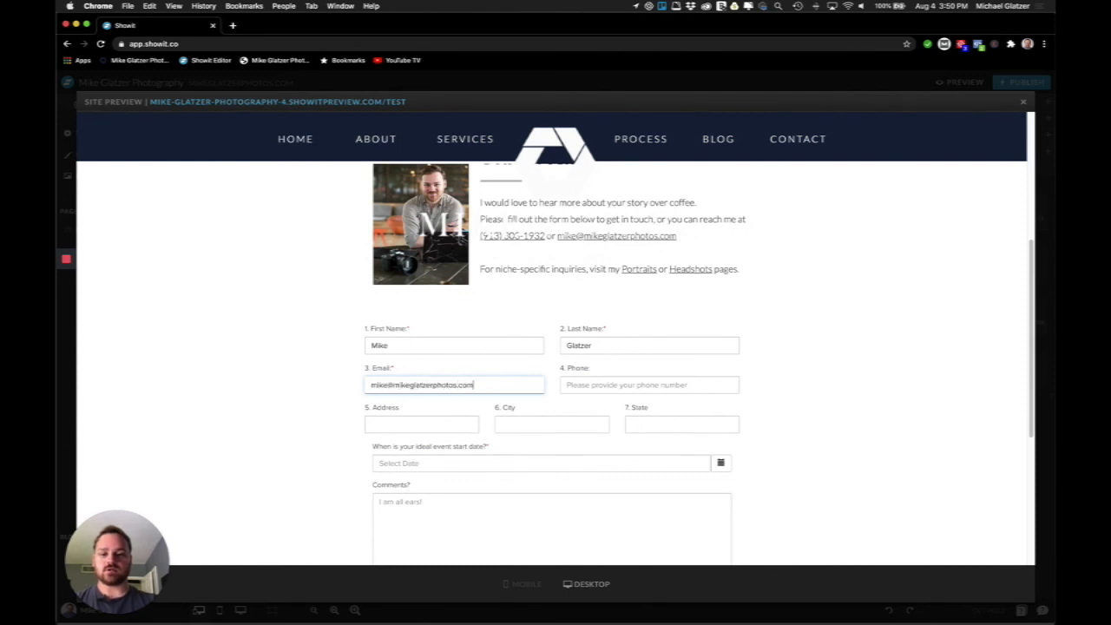
key(Tab)
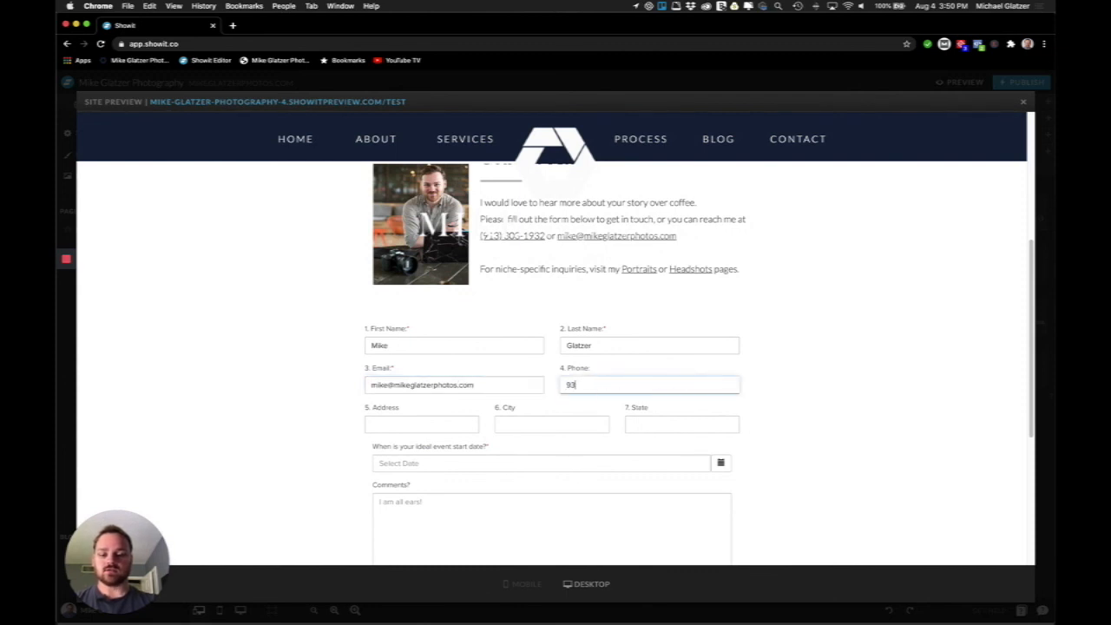
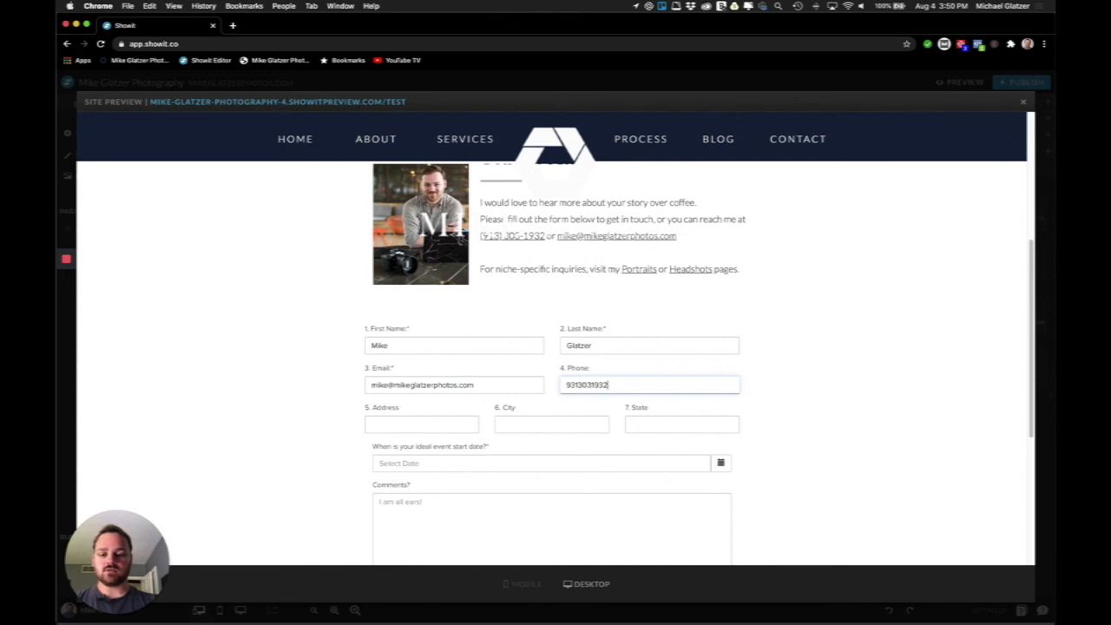
key(Tab)
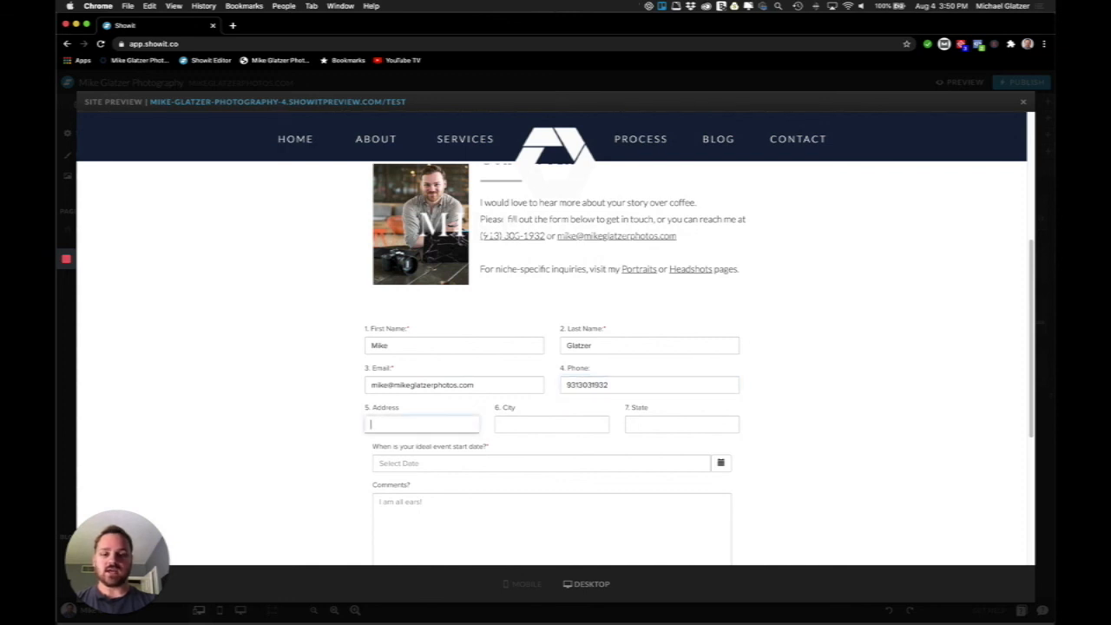
key(Tab)
key(Tab)
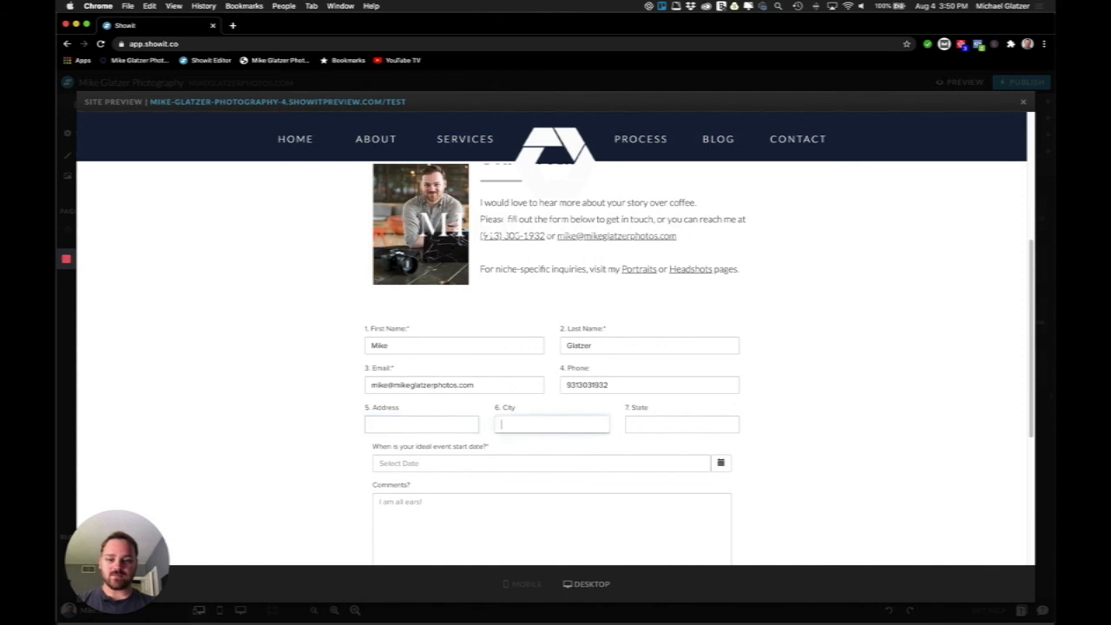
key(Tab)
key(Tab)
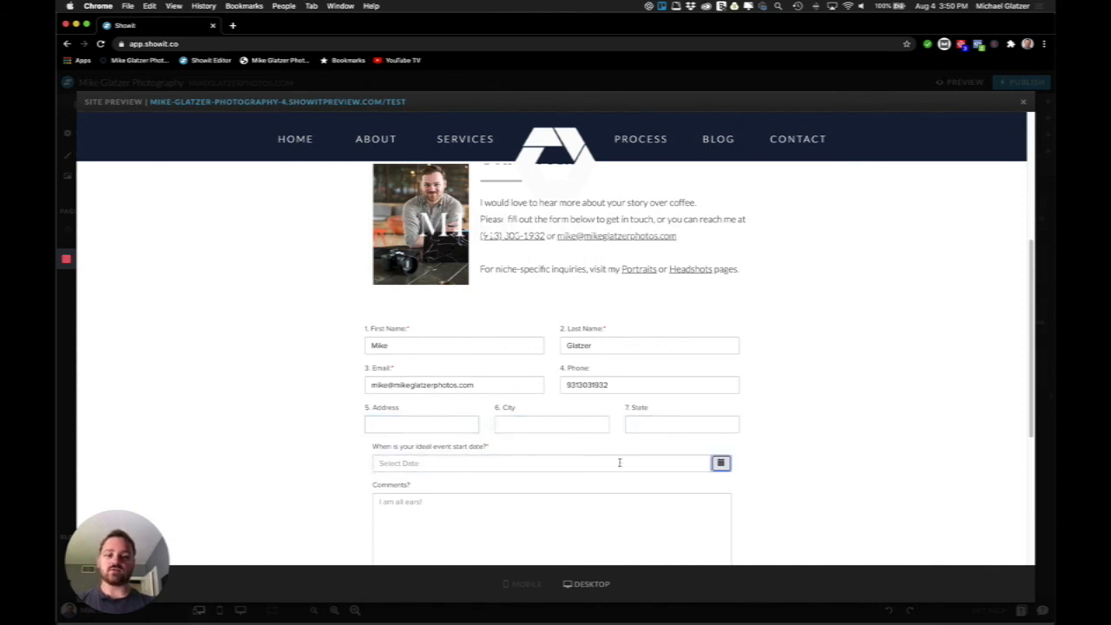
Scroll the filled-in desktop preview and close it
scroll(808, 434, down, 2)
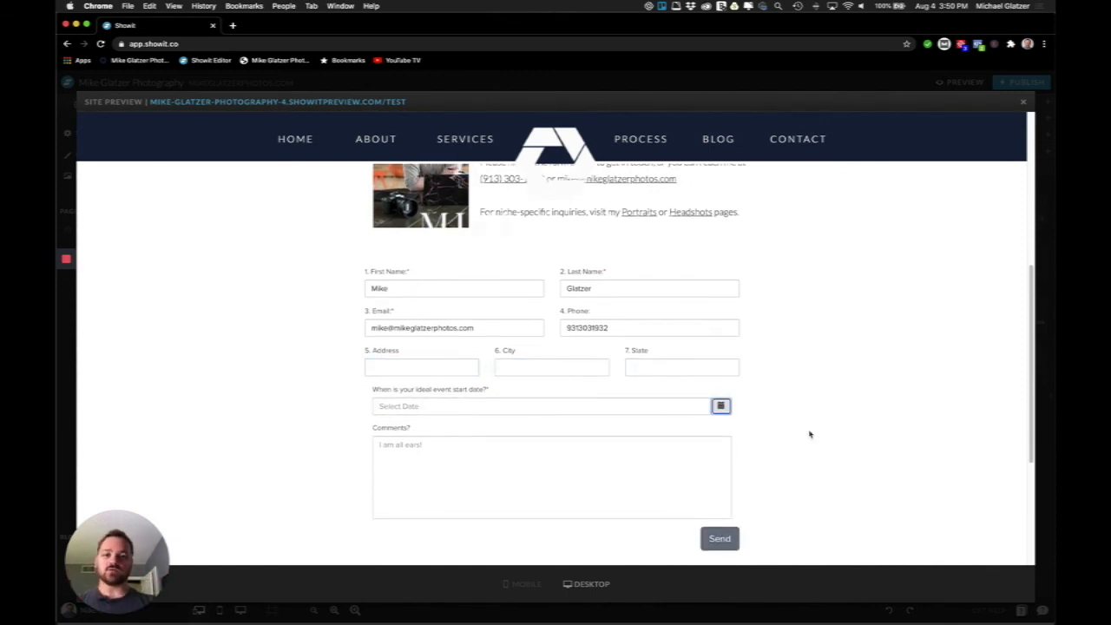
scroll(809, 434, up, 2)
click(1023, 102)
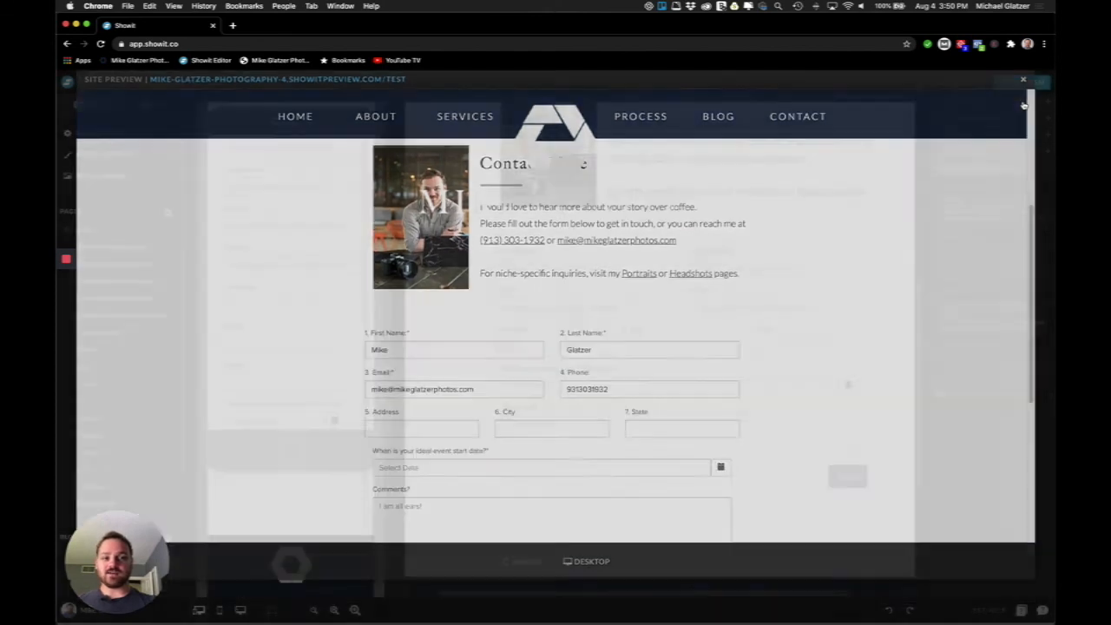
Bring the Safari window with Dubsado's Column Test Edit Form page to the front
mouse_move(1046, 325)
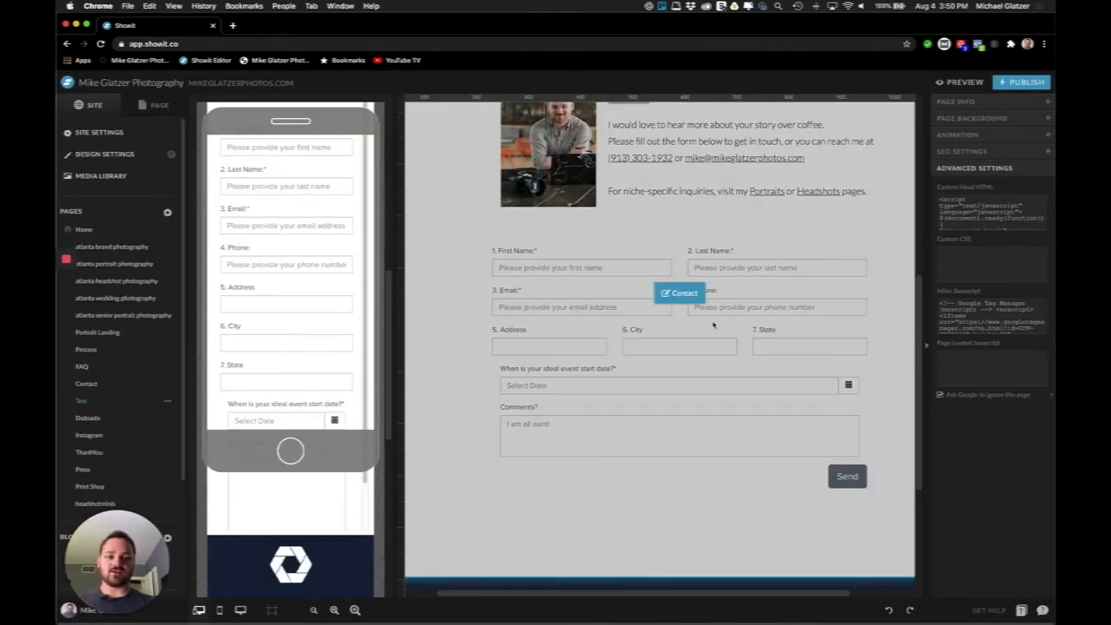
key(ctrl+Up)
click(496, 323)
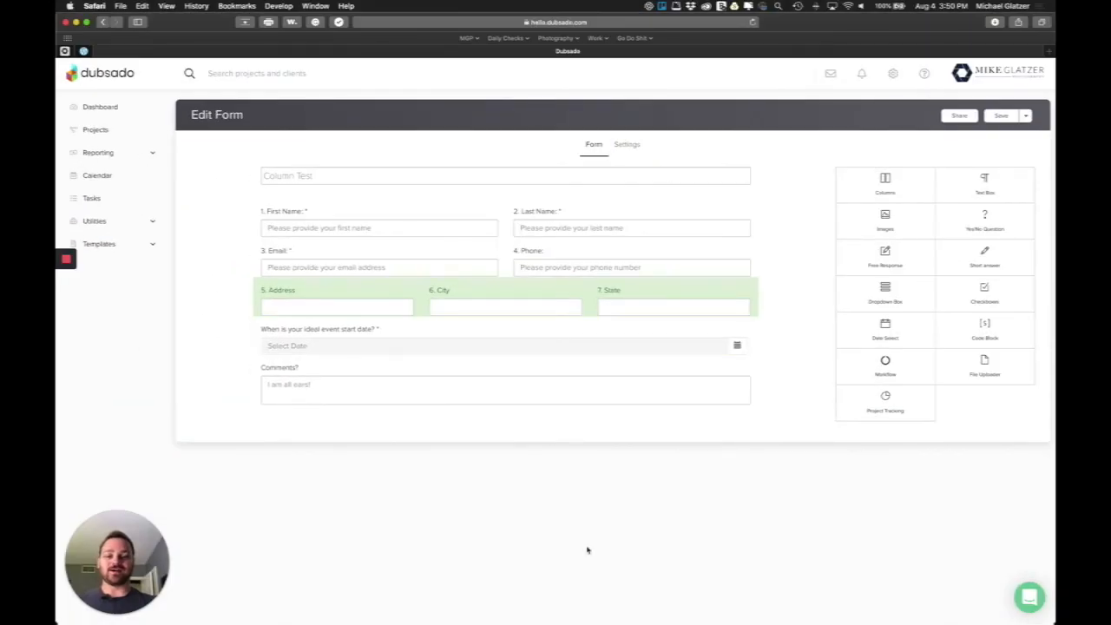